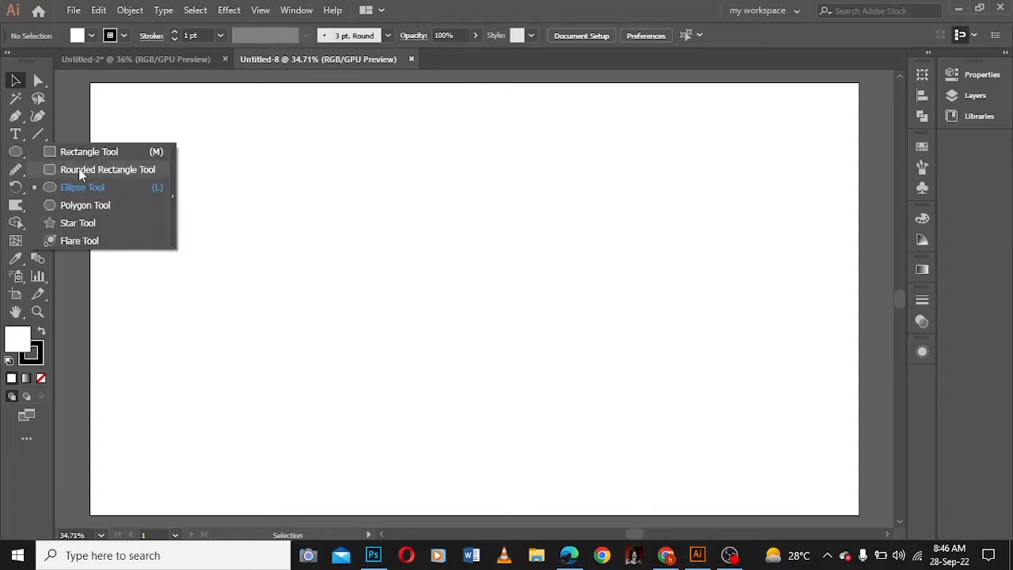
Draw a rectangle over the whole artboard with a freeform gradient fill and no stroke
mouse_move(91, 84)
mouse_down()
mouse_move(841, 482)
mouse_move(750, 411)
mouse_up()
click(26, 377)
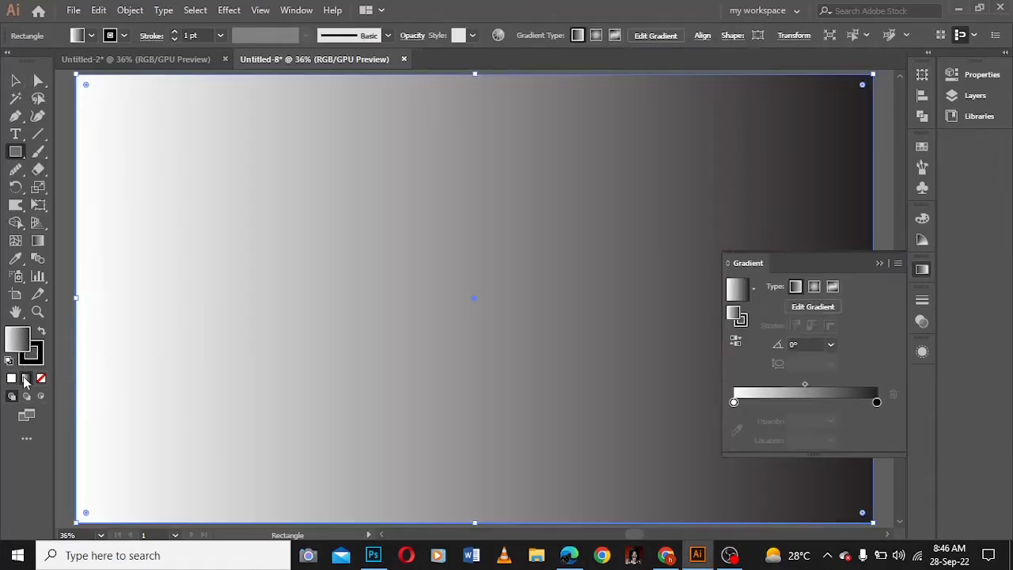
click(37, 352)
click(41, 377)
click(923, 269)
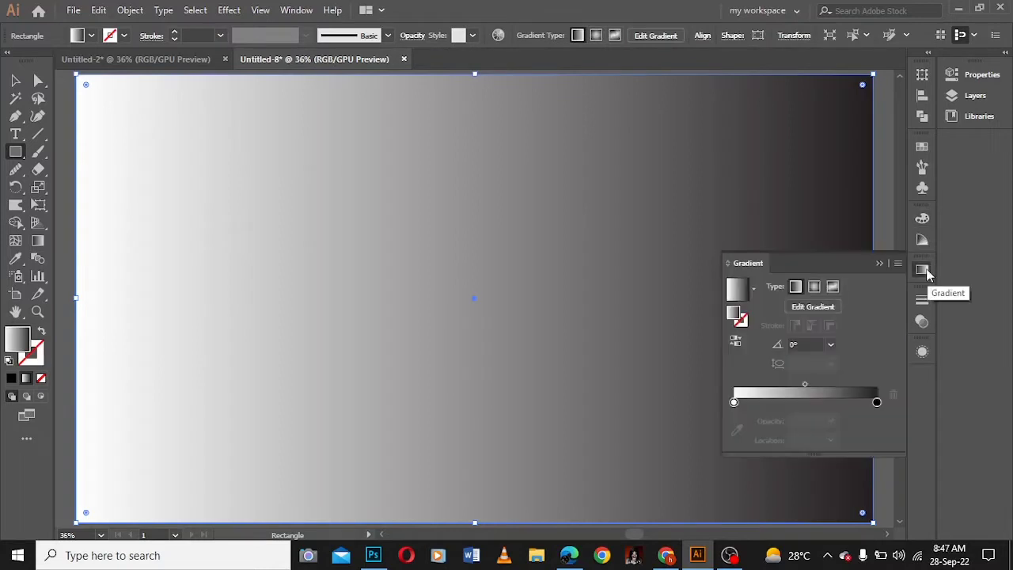
click(832, 288)
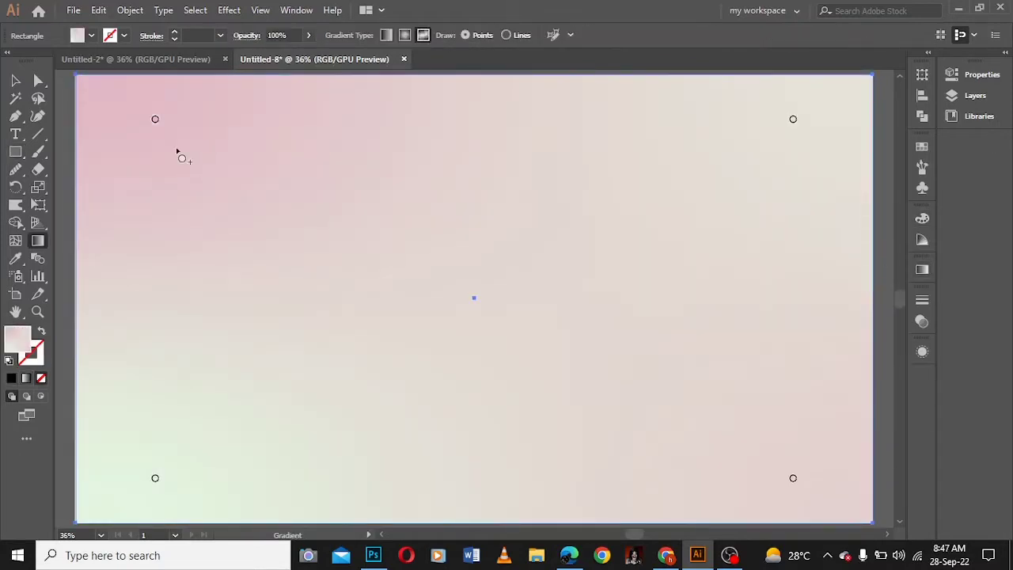
Recolour the top-left gradient point teal and the top-right point magenta
double_click(155, 119)
drag(129, 179, 106, 178)
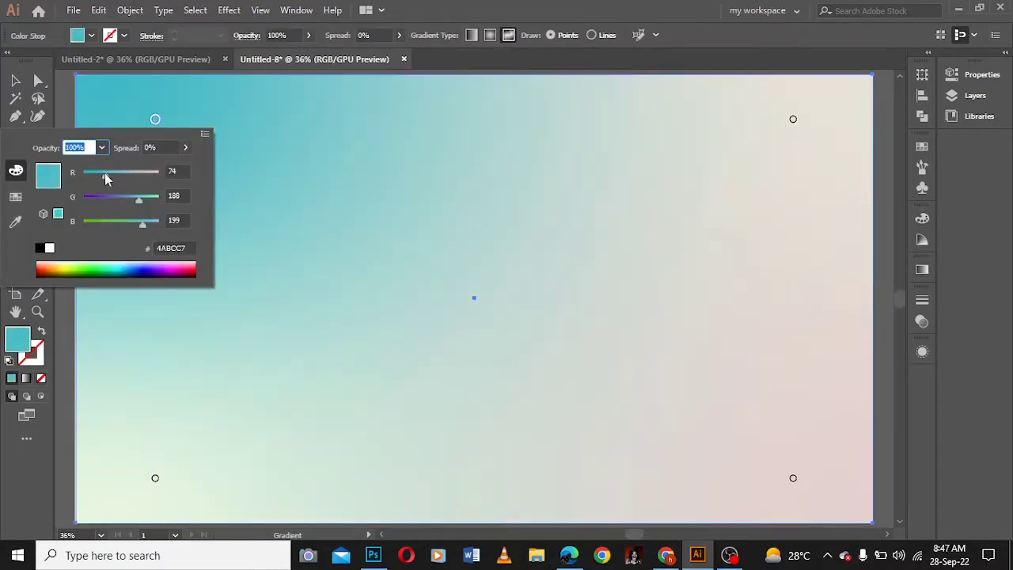
click(793, 119)
double_click(793, 120)
drag(737, 197, 684, 201)
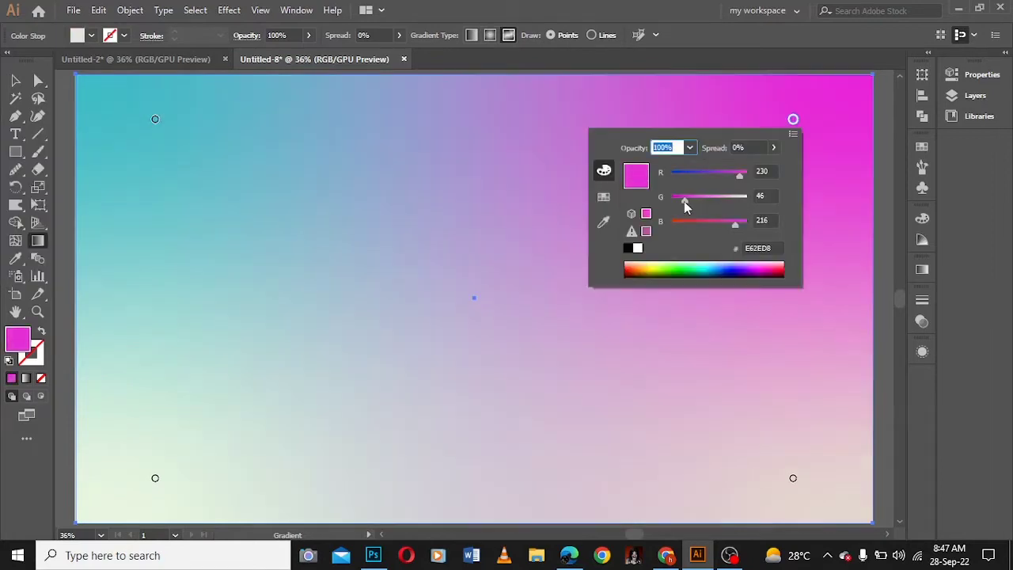
click(773, 148)
click(792, 477)
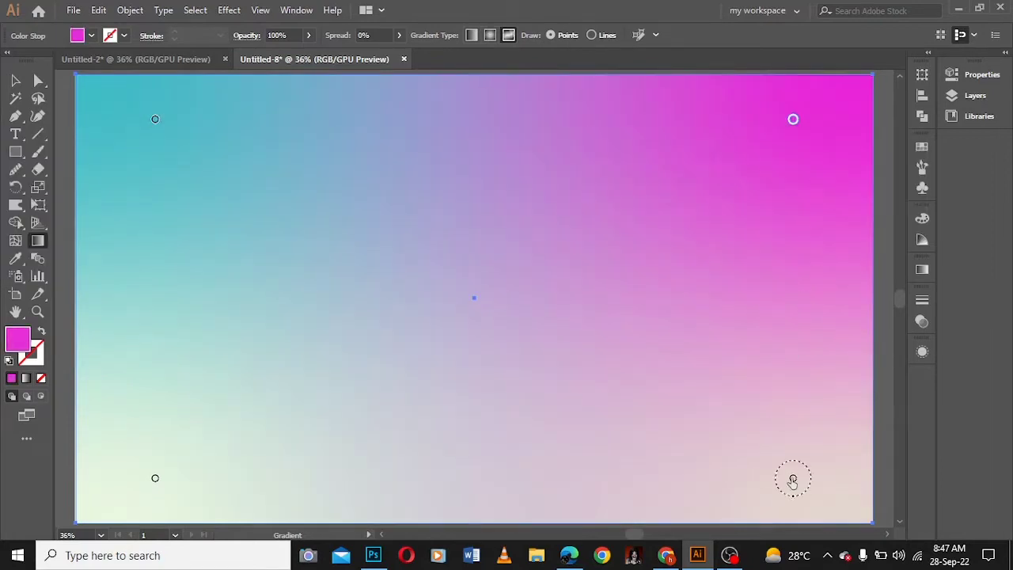
Set the bottom-right gradient point to yellow and the bottom-left to purple 5D00AA
double_click(793, 477)
drag(673, 409, 673, 408)
click(793, 478)
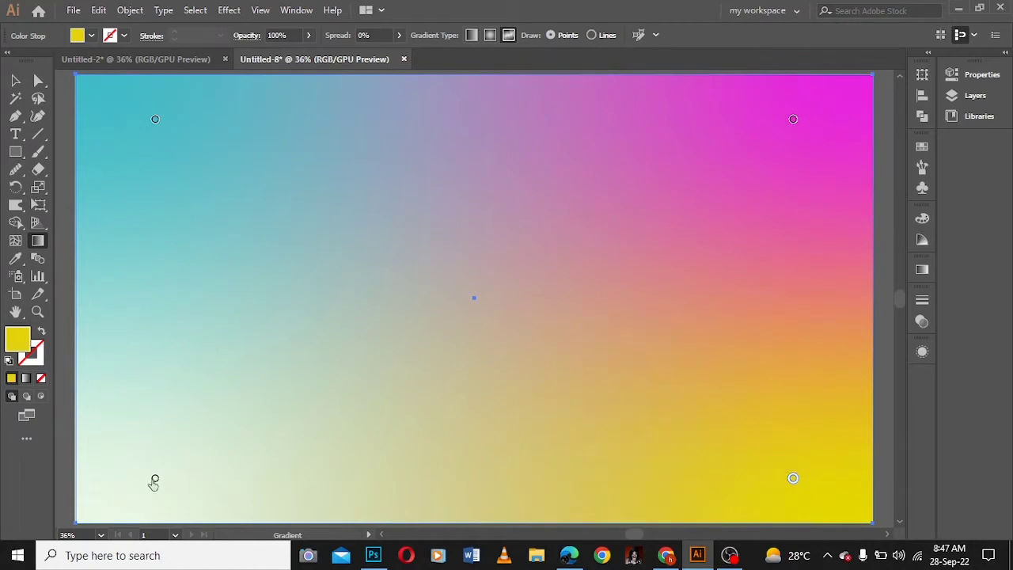
double_click(155, 478)
click(161, 448)
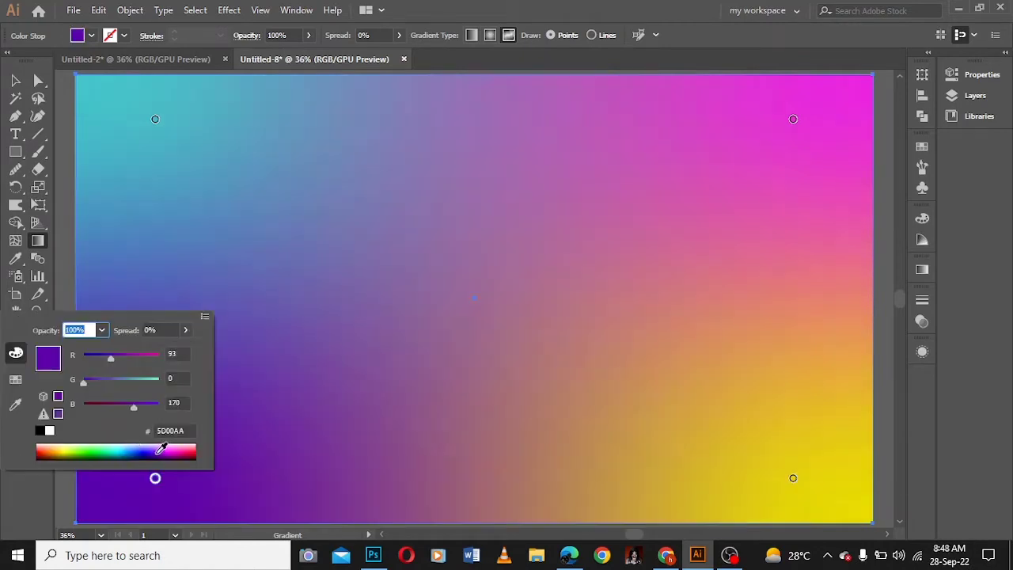
click(205, 316)
click(728, 357)
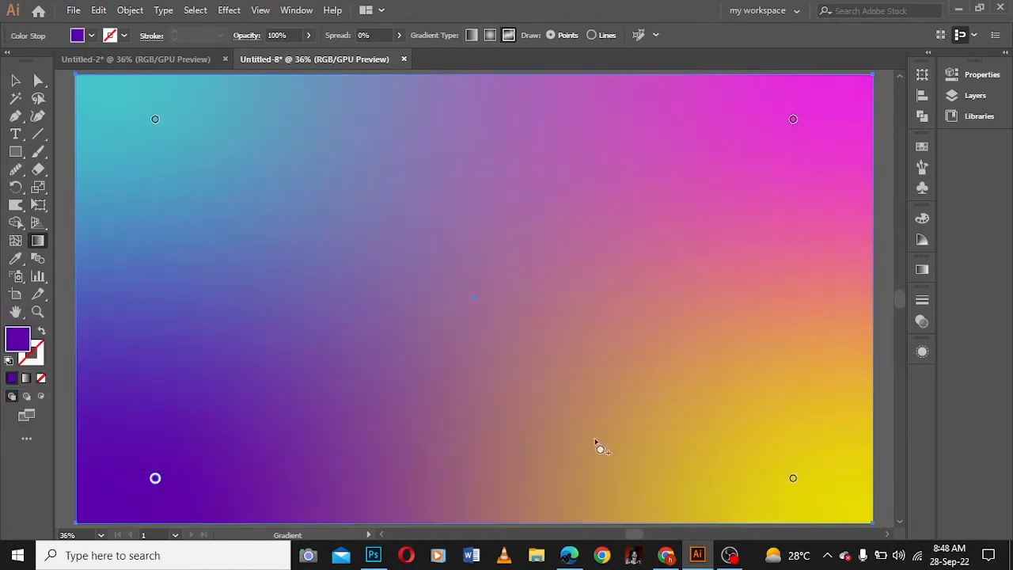
Add two gradient points near the centre and make the left one teal 00BFB7
click(386, 321)
click(588, 319)
double_click(588, 318)
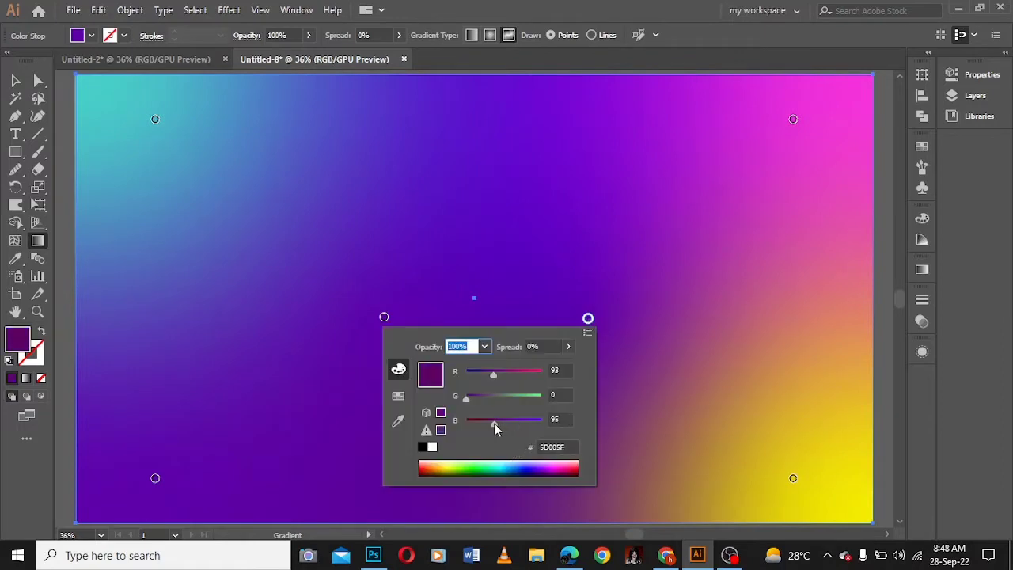
double_click(384, 317)
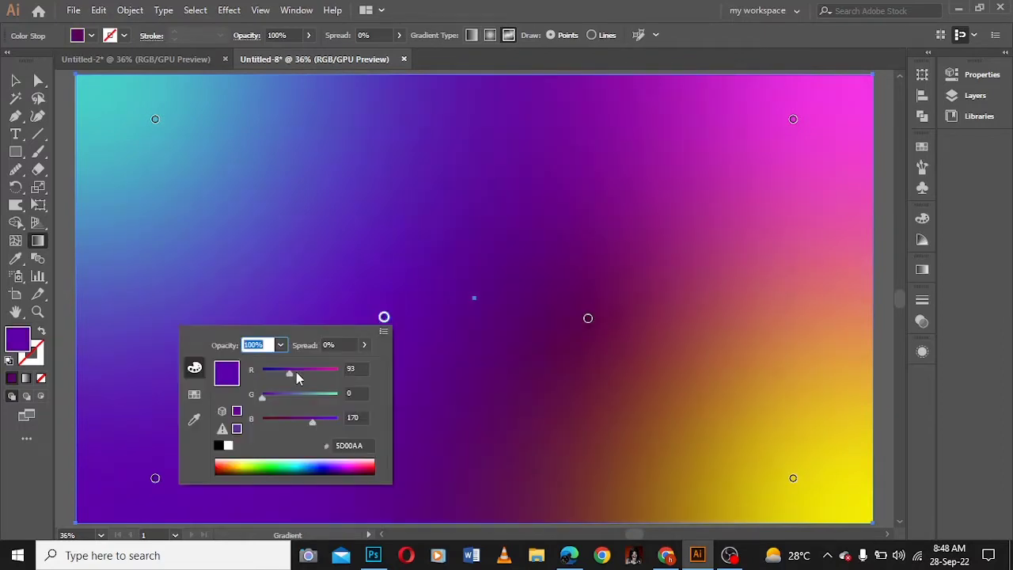
drag(296, 376, 323, 377)
click(296, 465)
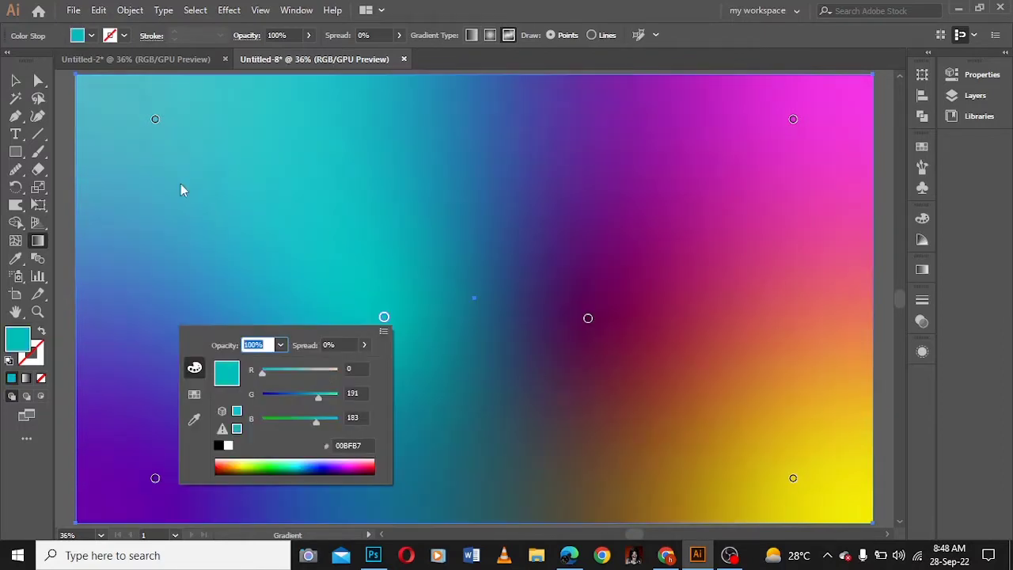
Change the top-left point to dark purple and the bottom-right point to bright red
double_click(155, 118)
click(170, 269)
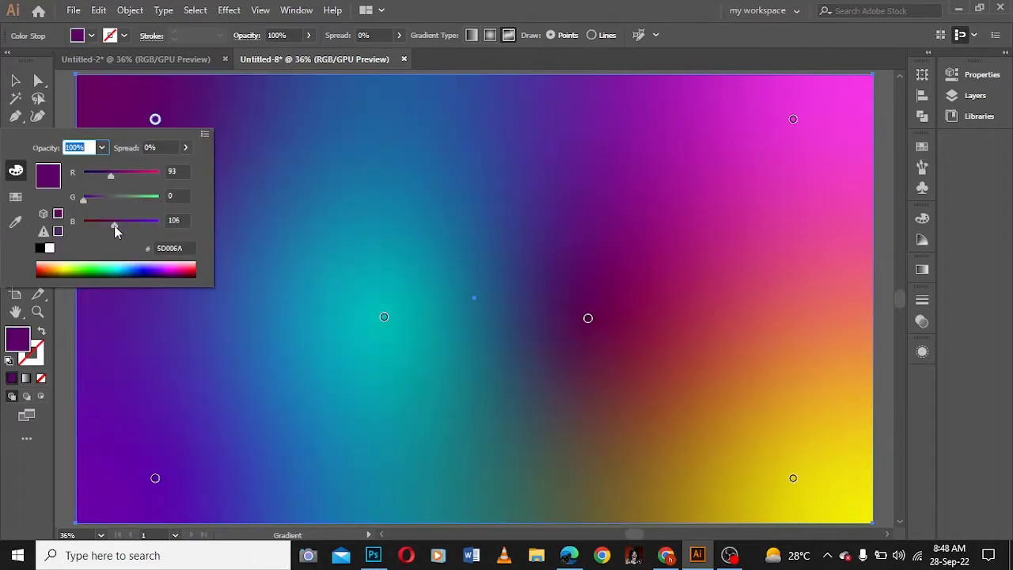
drag(115, 228, 102, 227)
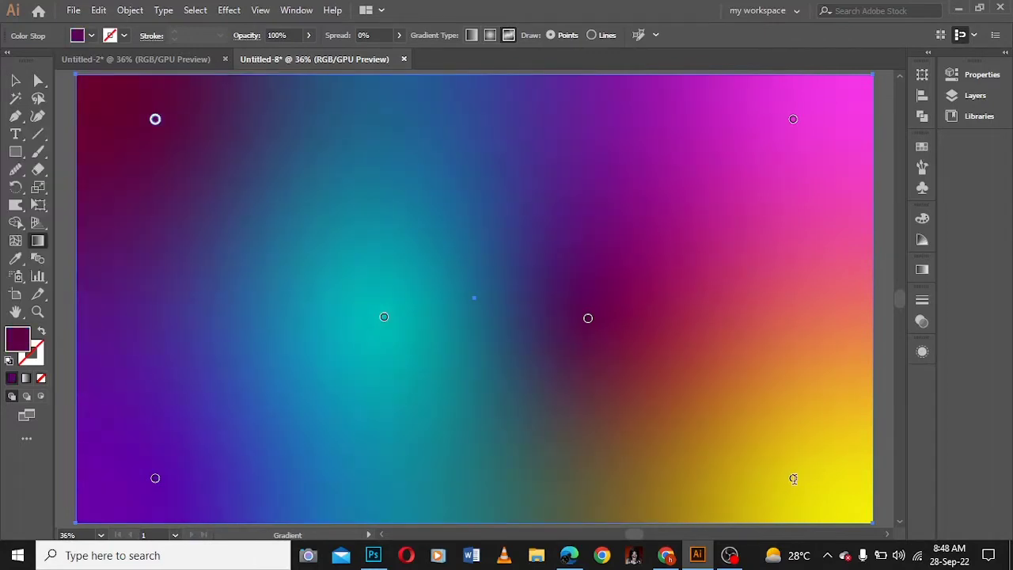
double_click(792, 478)
drag(738, 357, 732, 357)
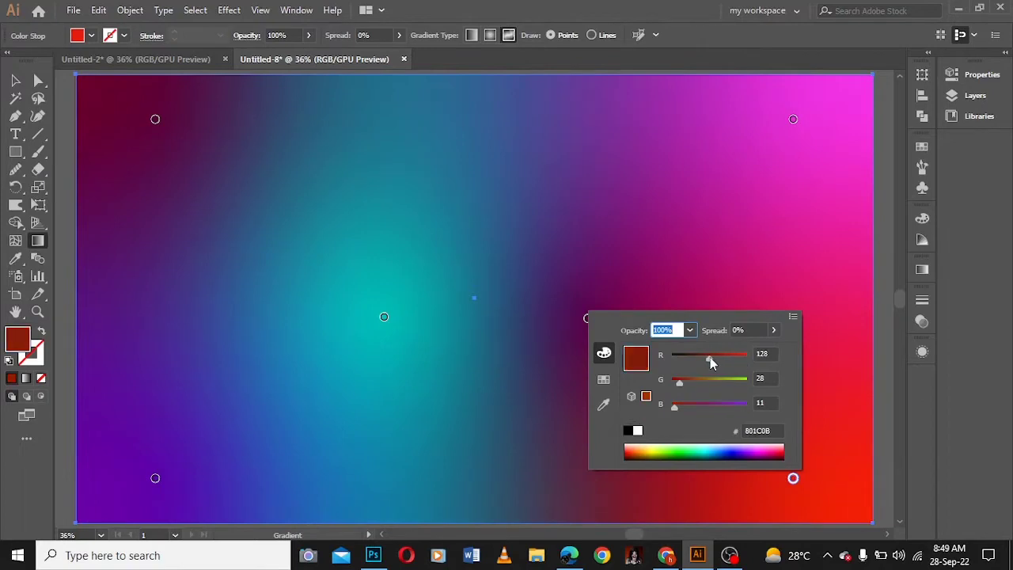
click(780, 451)
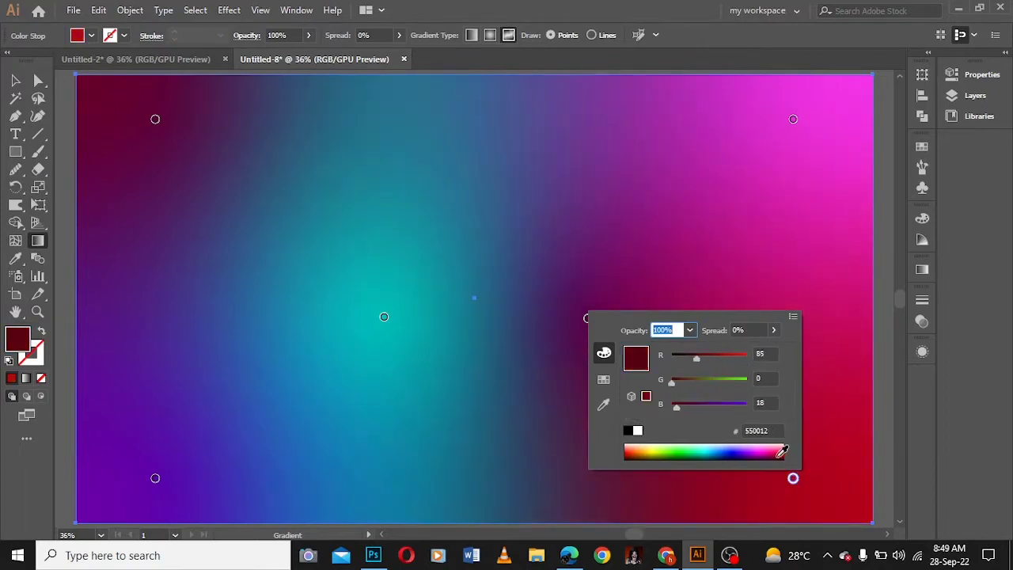
click(785, 449)
click(792, 317)
Drag the dark, teal, magenta, red and maroon gradient points inward to warp the blend
key(Escape)
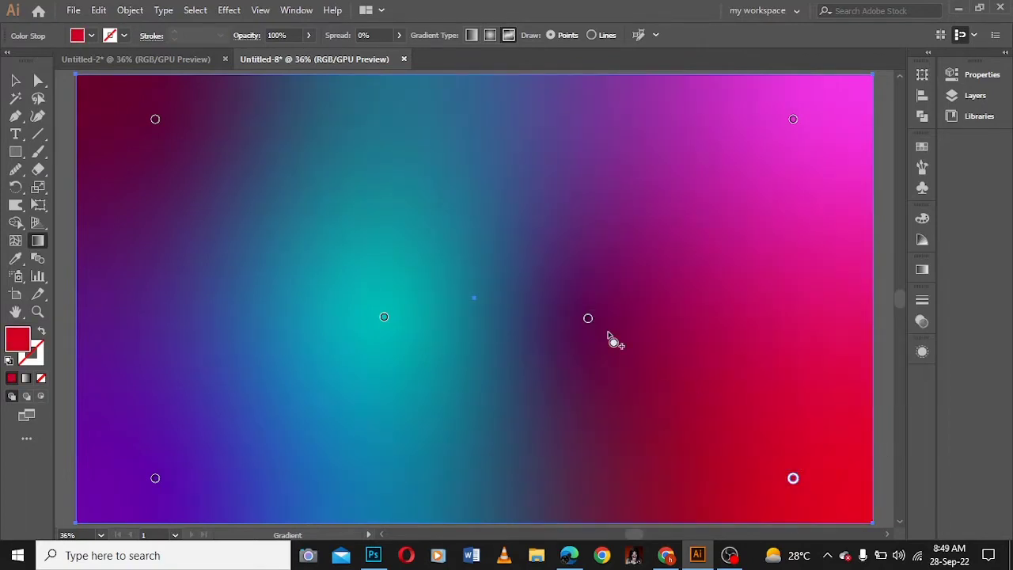
mouse_move(588, 318)
mouse_down()
mouse_move(515, 313)
mouse_move(491, 338)
mouse_up()
drag(383, 317, 223, 293)
drag(793, 118, 728, 224)
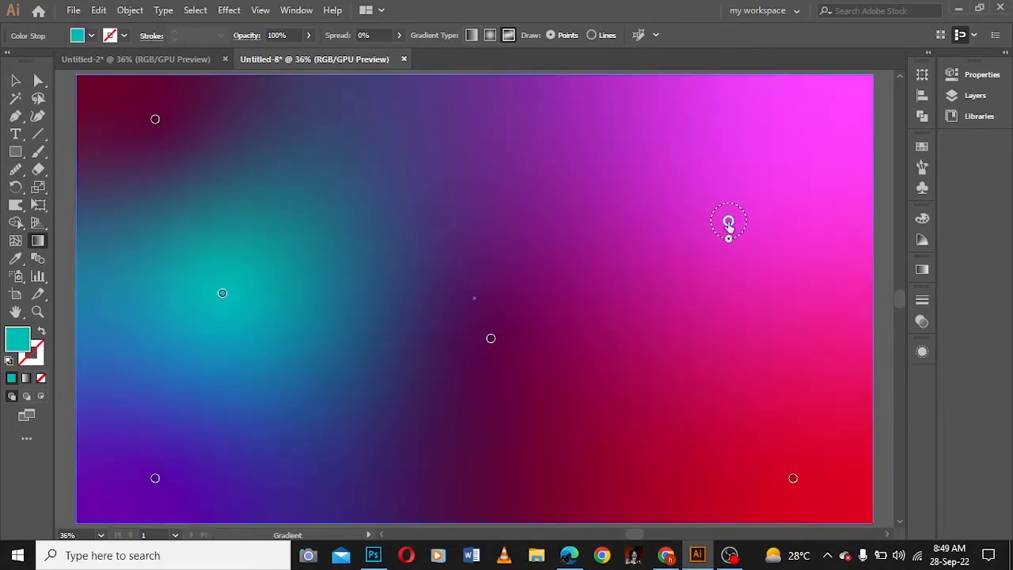
drag(792, 479, 689, 360)
mouse_move(155, 118)
mouse_down()
mouse_move(193, 145)
mouse_move(211, 231)
mouse_up()
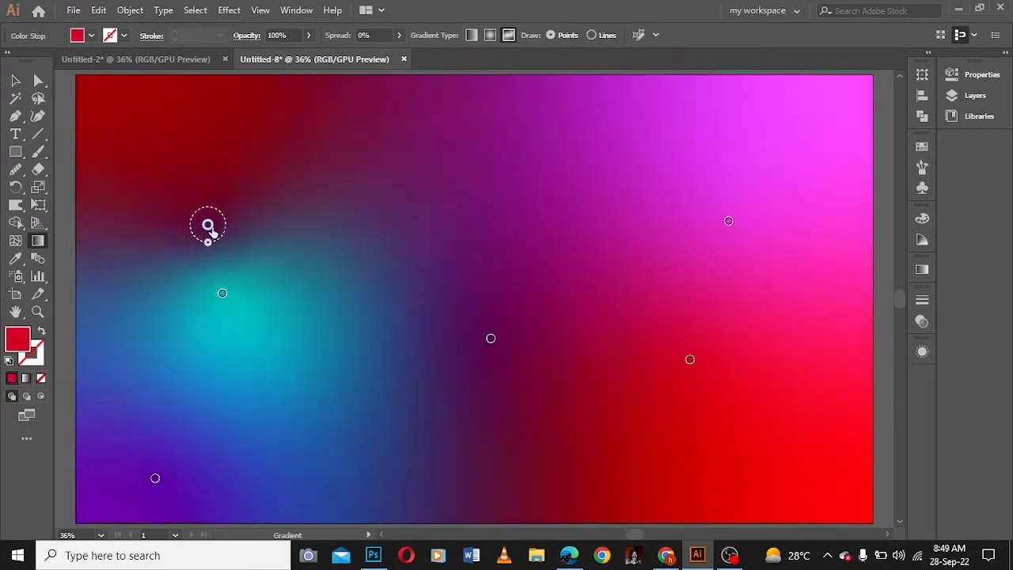
Fine-tune the teal, purple and dark points so teal sits at the artboard centre
click(223, 292)
drag(224, 294, 361, 310)
drag(155, 478, 302, 408)
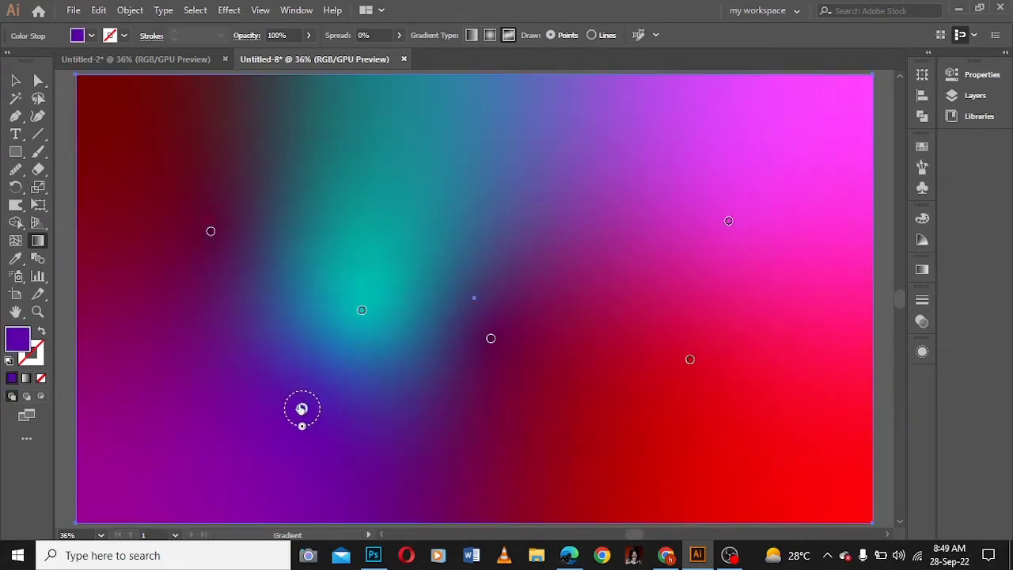
mouse_move(361, 309)
mouse_down()
mouse_move(457, 299)
mouse_move(457, 315)
mouse_move(525, 380)
mouse_move(538, 309)
mouse_move(571, 304)
mouse_move(580, 288)
mouse_up()
drag(728, 221, 696, 197)
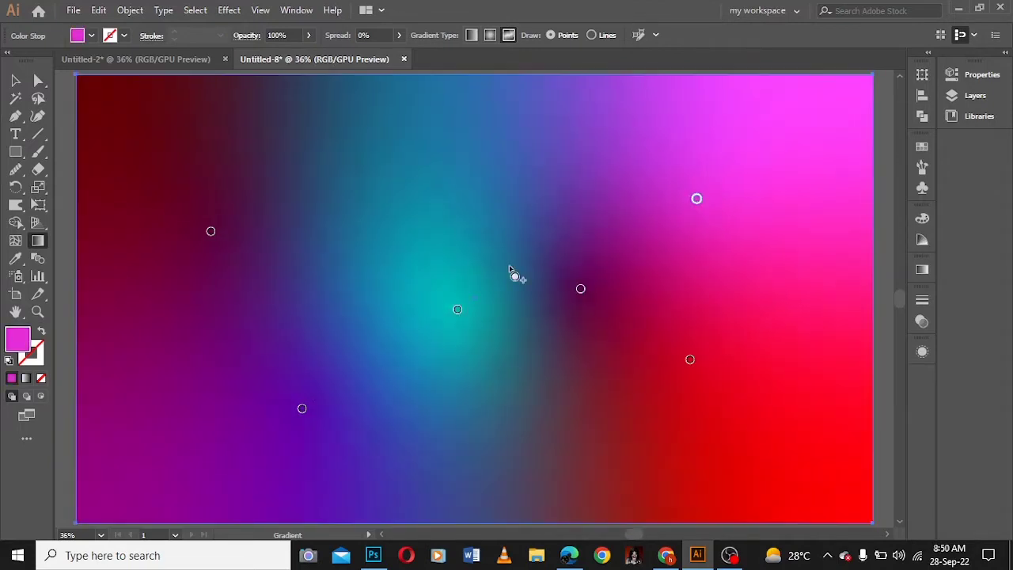
drag(458, 308, 423, 301)
click(422, 301)
Deselect the background rectangle and check the Layers panel
click(15, 80)
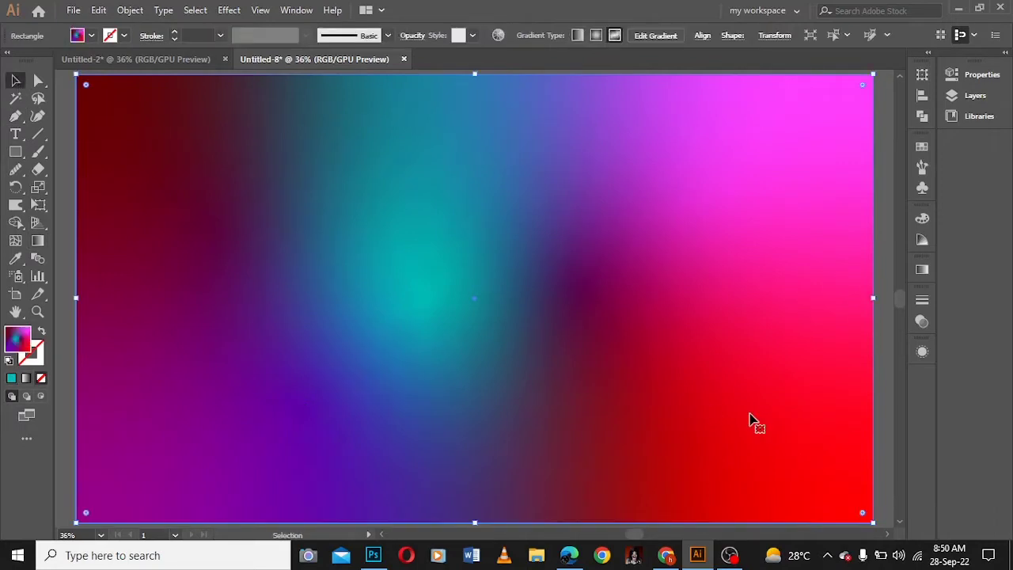
click(886, 277)
click(969, 95)
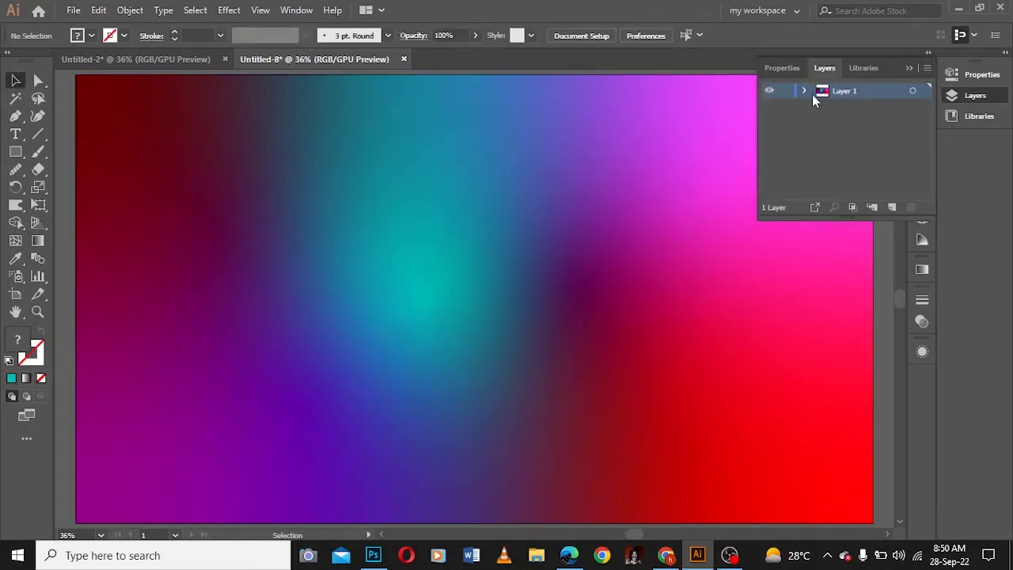
click(908, 68)
Draw the left curved blob with the Pen Tool and fill it dark maroon
click(145, 240)
mouse_move(212, 230)
mouse_down()
mouse_move(249, 251)
mouse_move(306, 240)
mouse_up()
drag(270, 281, 272, 287)
drag(145, 240, 139, 314)
double_click(17, 339)
click(635, 314)
key(Return)
Draw curved blobs at the centre, lower right and lower middle
click(485, 257)
drag(546, 239, 592, 276)
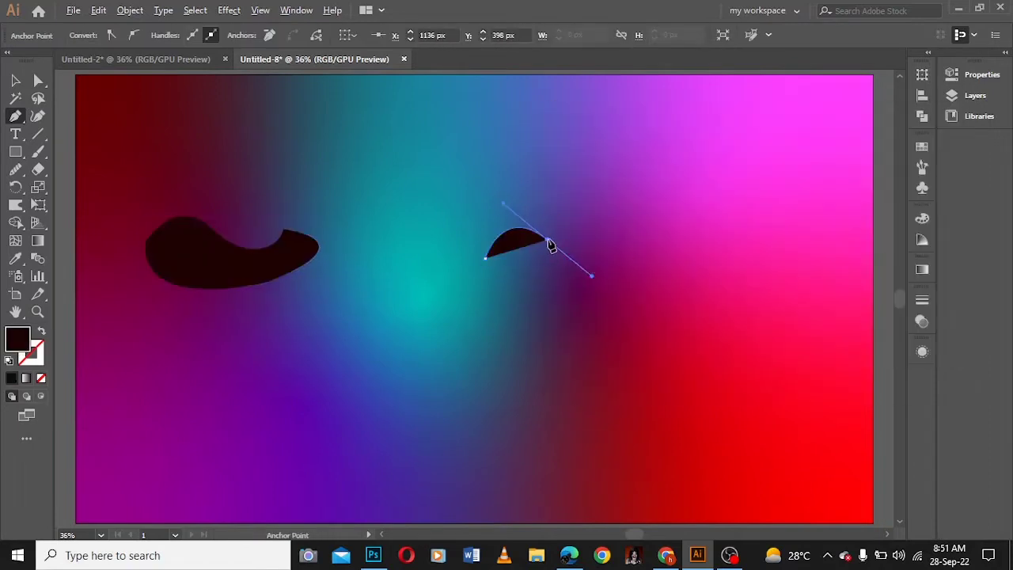
click(485, 257)
click(680, 366)
drag(735, 403, 656, 497)
click(327, 419)
drag(425, 389, 474, 407)
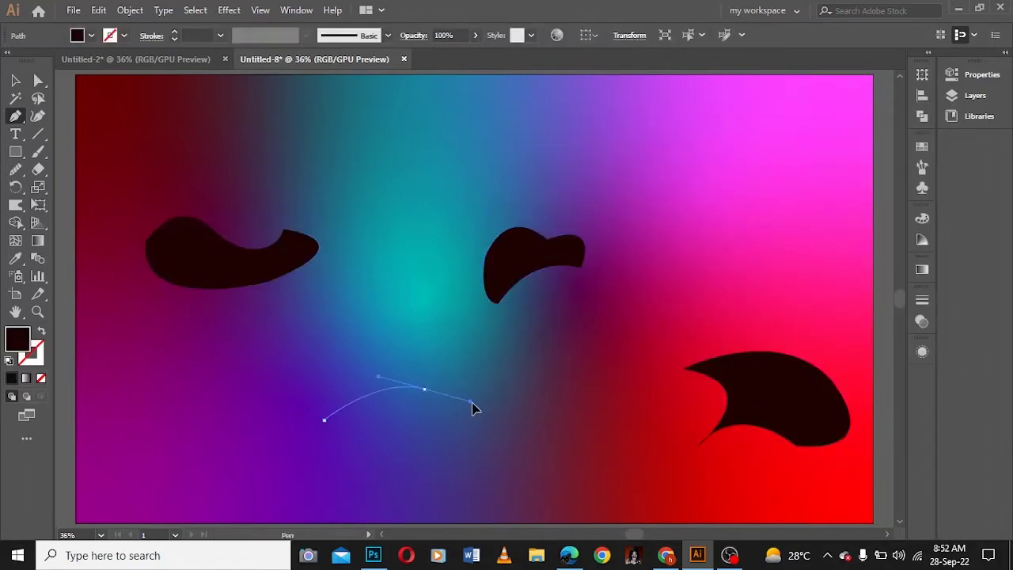
drag(452, 352, 481, 389)
drag(380, 467, 463, 501)
Draw the remaining blobs at the top middle, top right and lower left
click(324, 419)
click(351, 147)
drag(455, 129, 509, 174)
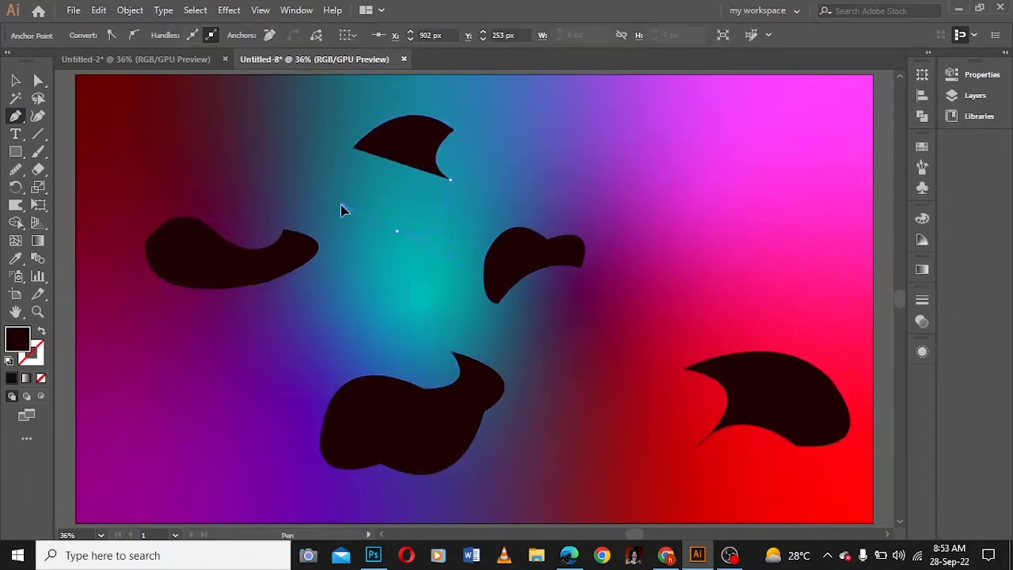
click(682, 209)
drag(836, 191, 807, 158)
drag(779, 280, 712, 261)
click(683, 209)
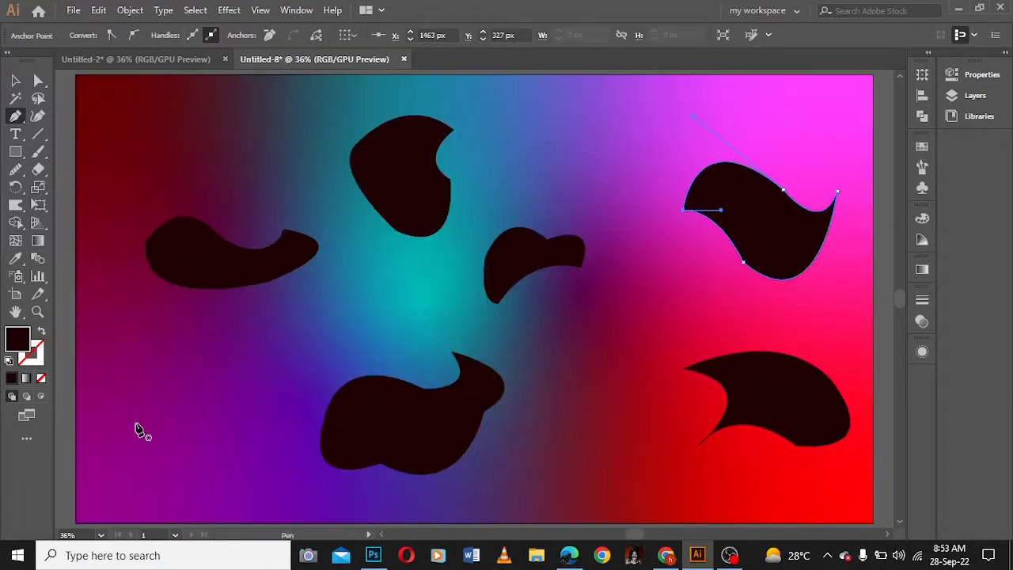
click(138, 421)
click(226, 406)
drag(163, 492, 71, 449)
click(138, 421)
Add mesh lines to the lower-left blob and colour its interior points dark red
key(u)
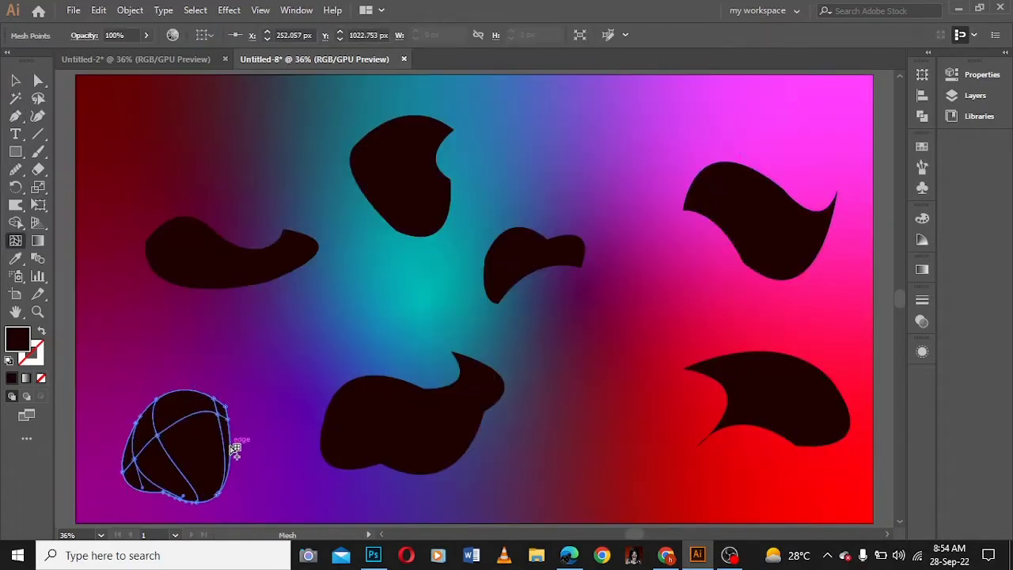
key(ctrl+1)
key(F6)
click(822, 332)
key(q)
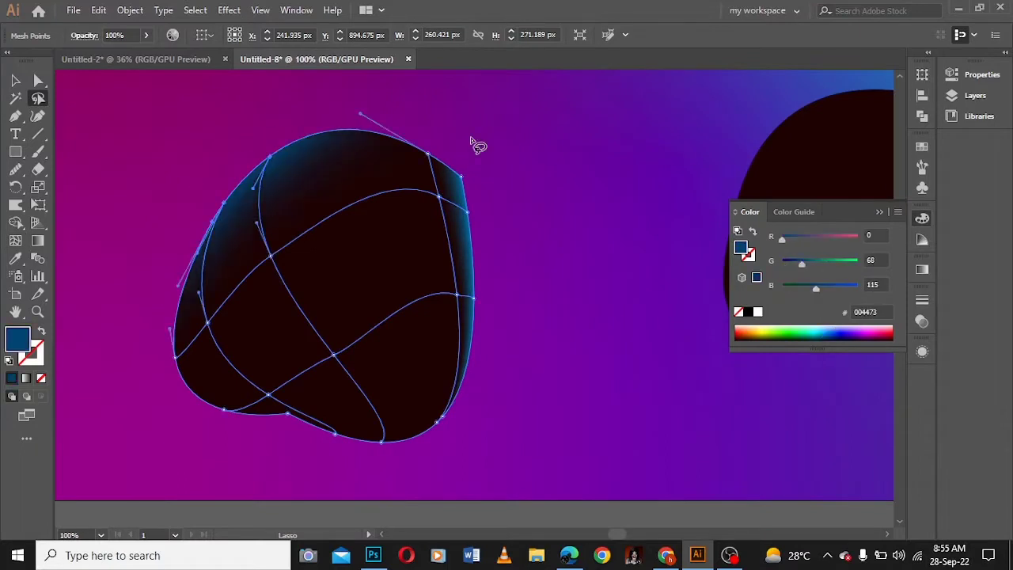
drag(391, 188, 428, 287)
click(879, 336)
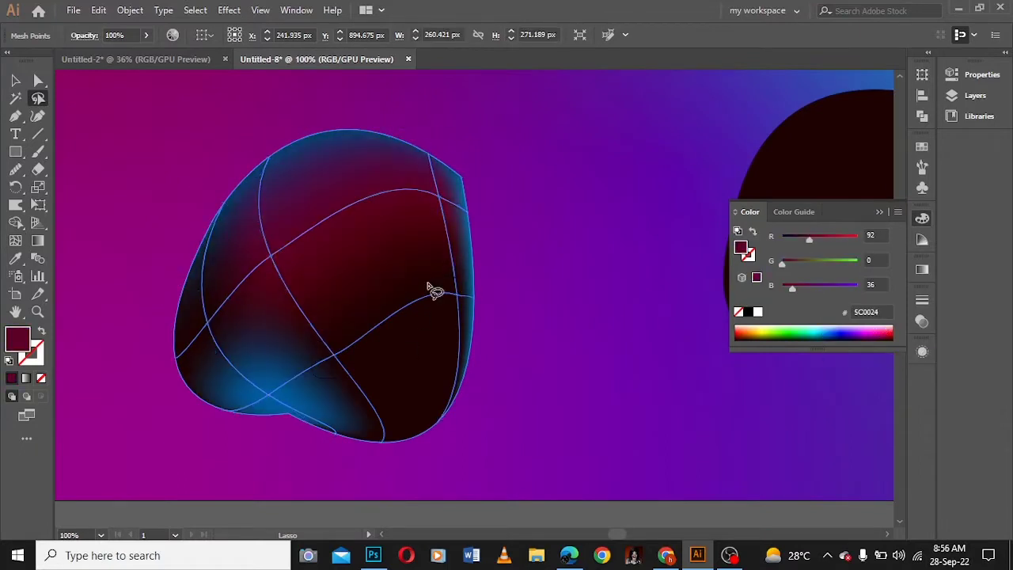
Give the lower-left blob's left-edge mesh points a light cyan colour
click(810, 330)
drag(791, 287, 854, 286)
drag(158, 357, 115, 242)
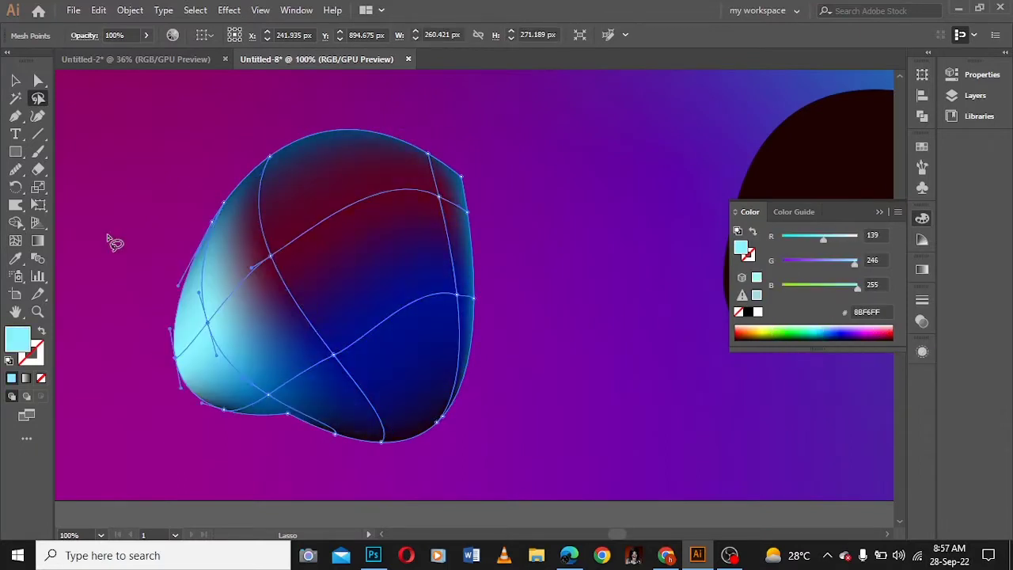
Select the wavy dark shape and add a mesh line across it
key(ctrl+minus)
click(237, 276)
key(u)
click(607, 316)
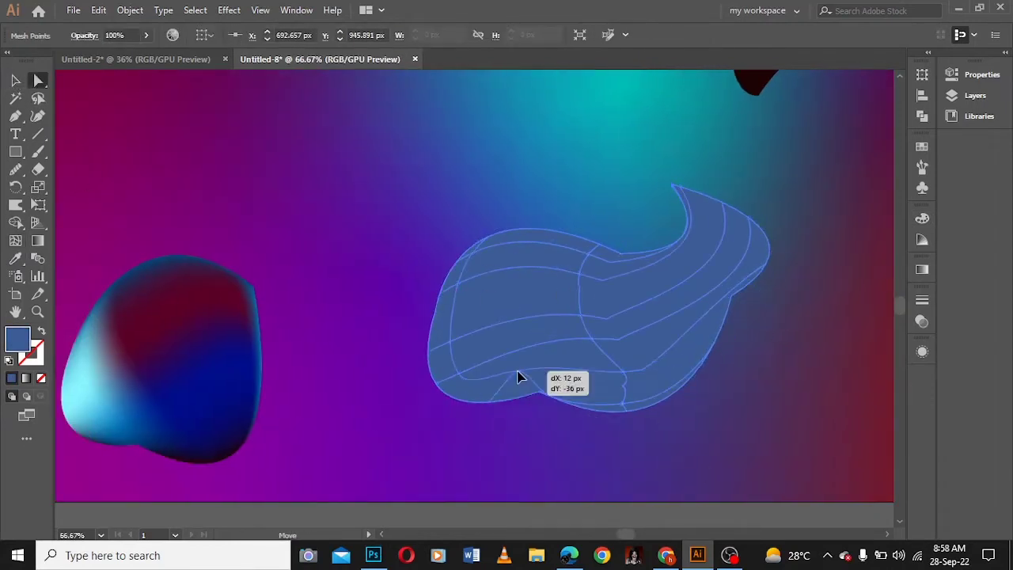
Colour the wavy shape's mesh points cyan on the left and near-black and navy on the right
click(922, 219)
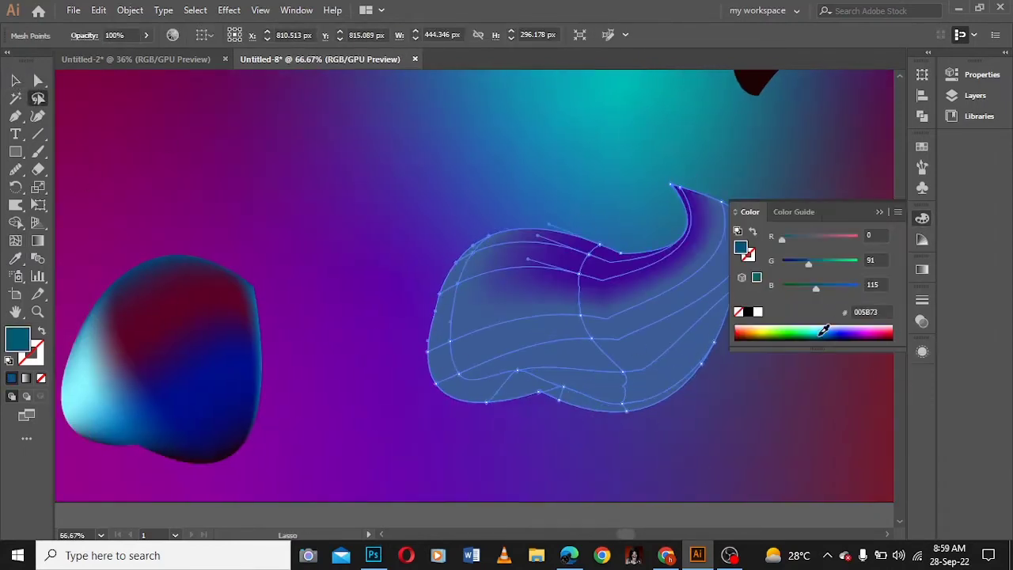
click(823, 330)
click(886, 338)
drag(443, 286, 372, 287)
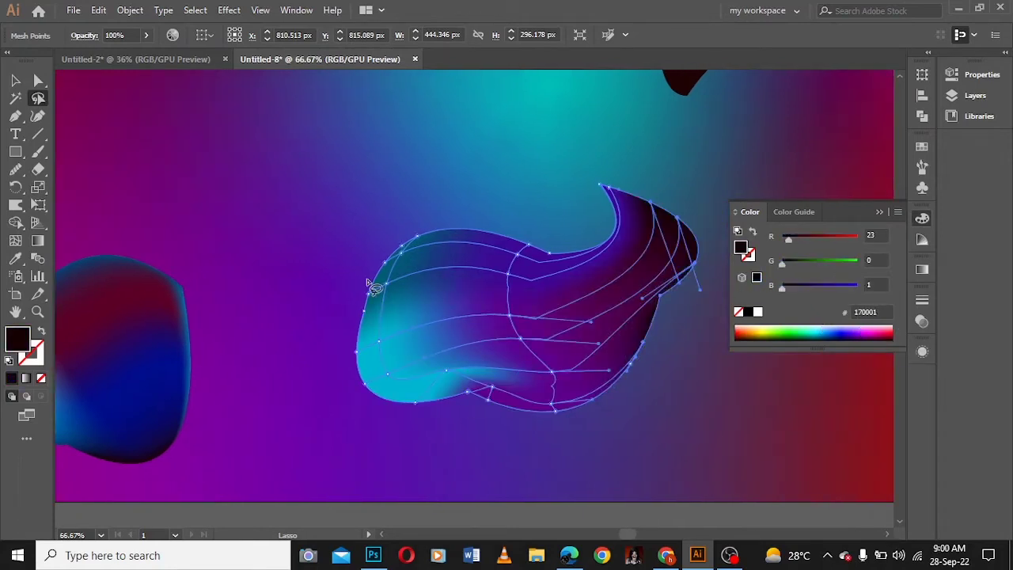
click(852, 332)
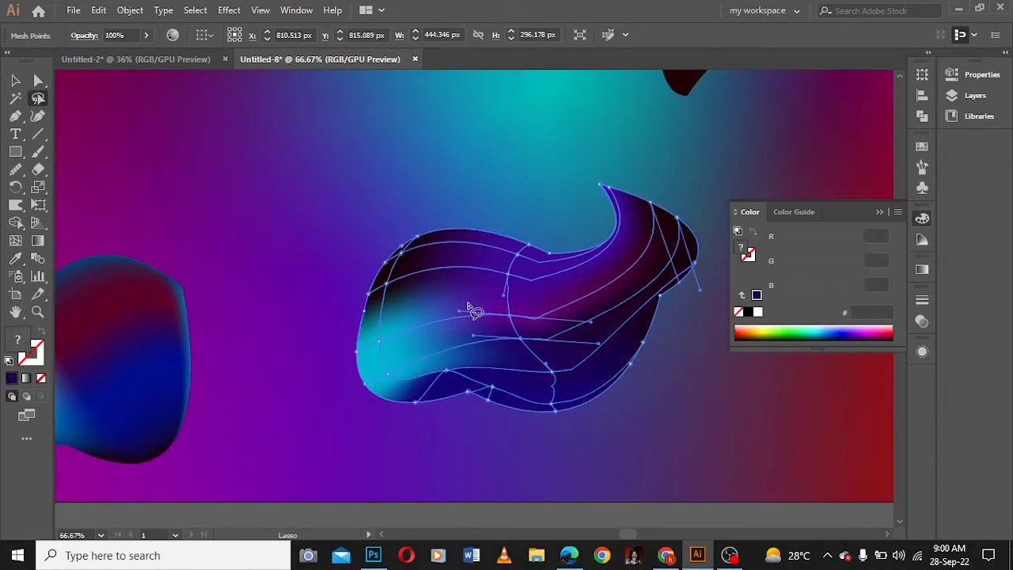
key(ctrl+z)
key(ctrl+z)
key(ctrl+shift+z)
key(ctrl+shift+z)
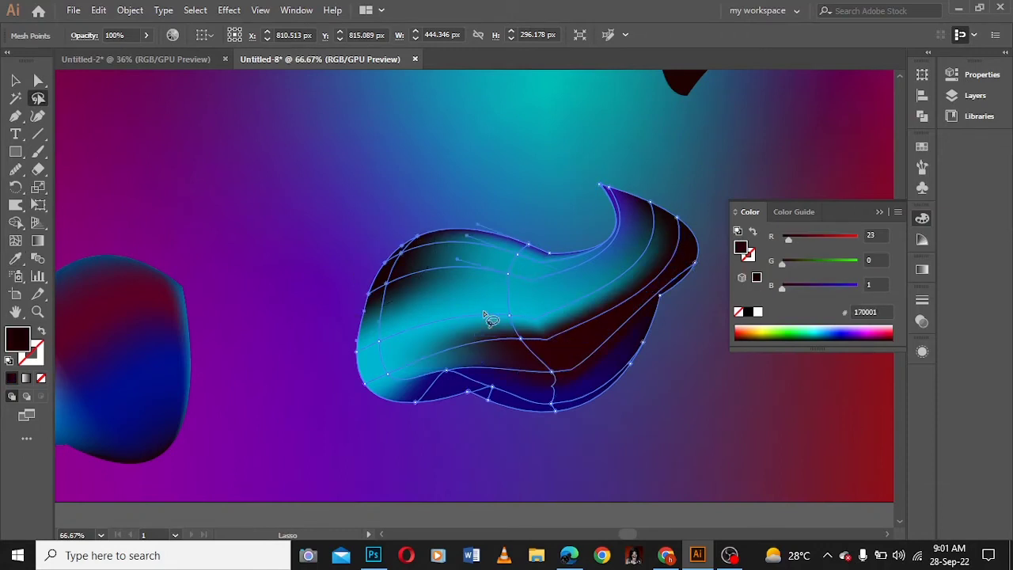
Move mesh points with Direct Selection to reshape the cyan band
key(a)
click(650, 203)
drag(449, 356, 467, 348)
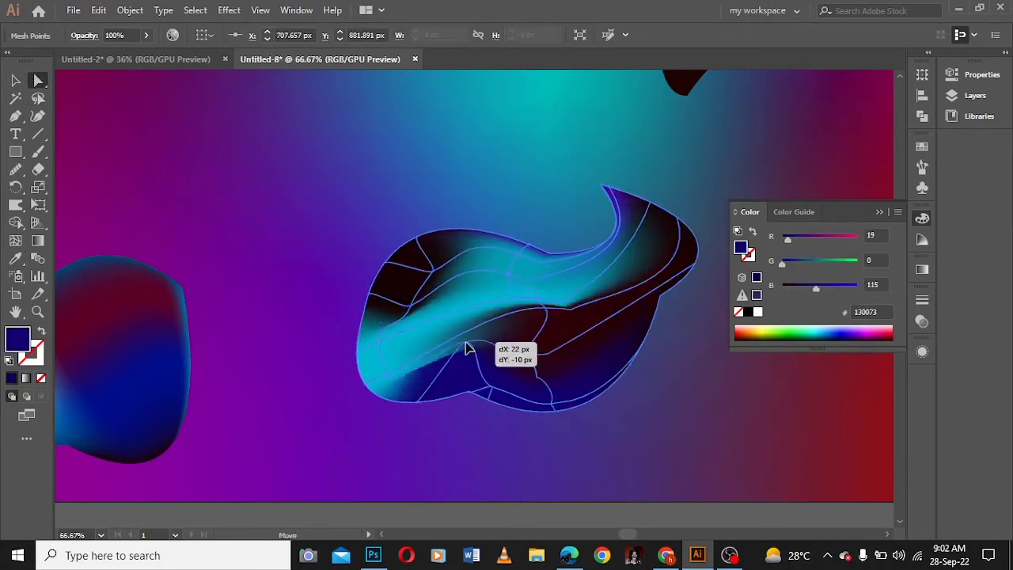
click(519, 369)
drag(520, 369, 621, 287)
scroll(474, 309, left, 5)
Re-pick the left blob's mesh colour and lasso its top-right mesh points
click(299, 331)
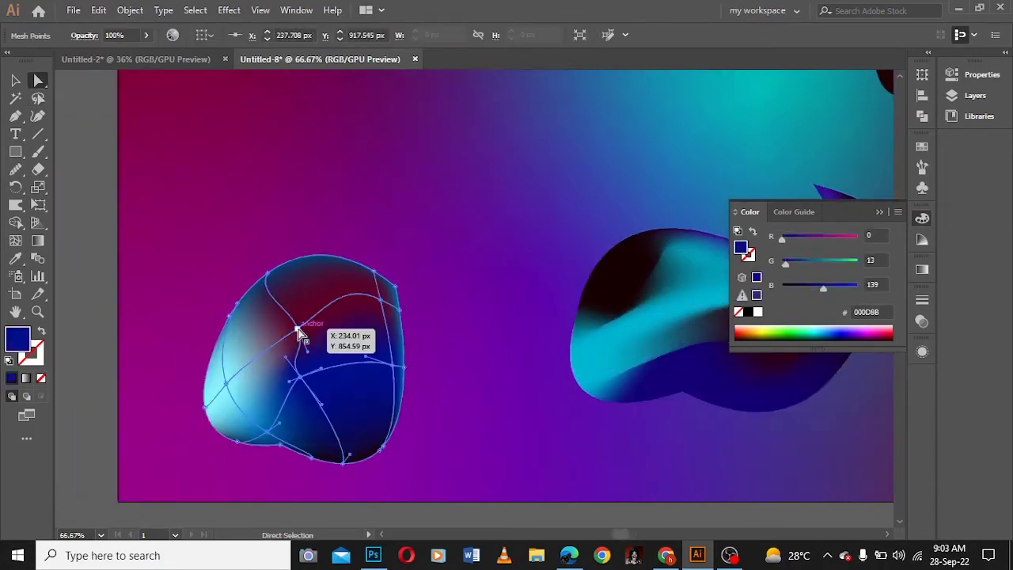
click(226, 385)
click(296, 316)
key(q)
drag(403, 271, 396, 380)
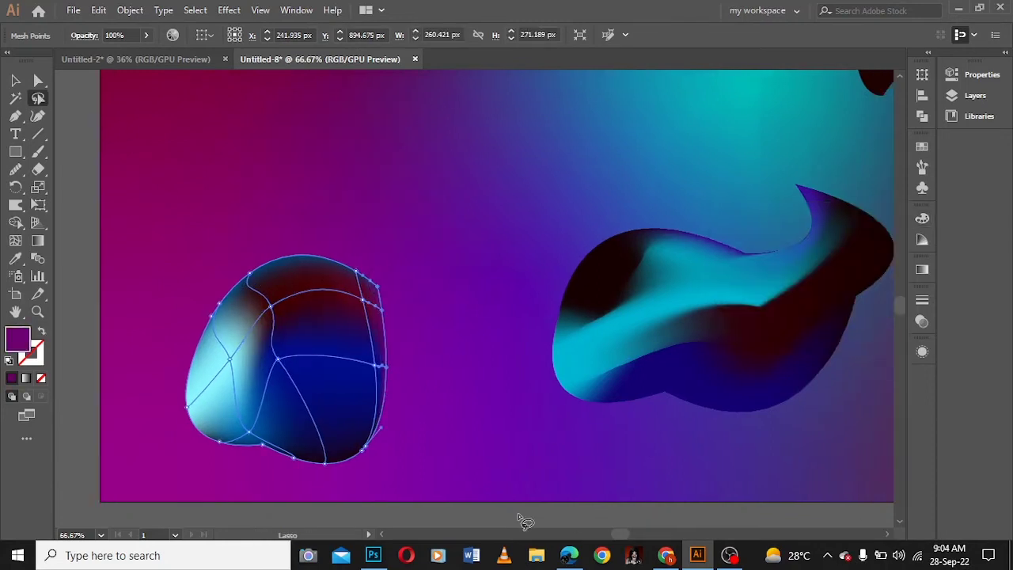
key(v)
key(ctrl+minus)
scroll(668, 237, up, 2)
click(669, 165)
key(ctrl+plus)
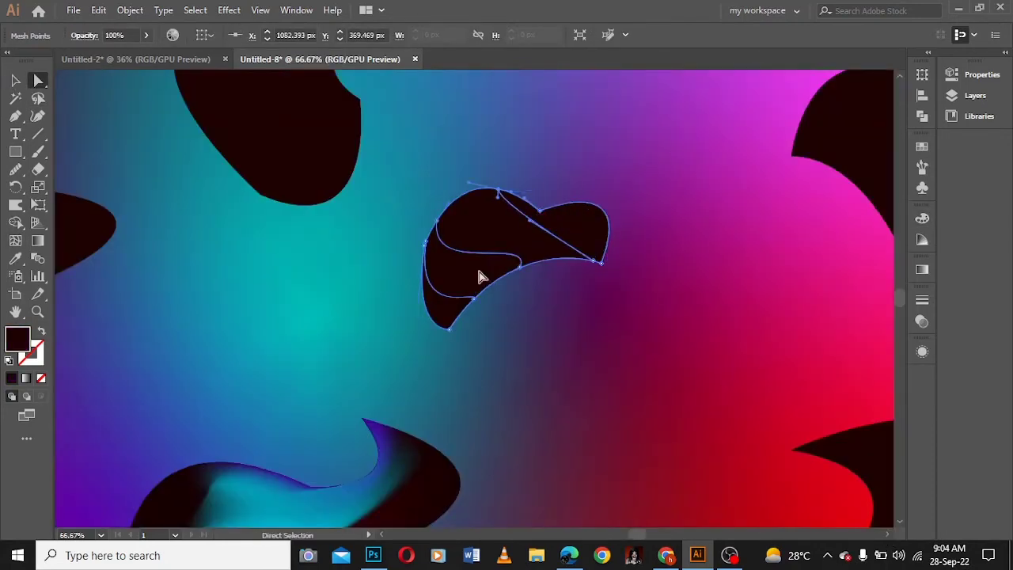
Colour part of the dark crescent shape red
click(922, 217)
drag(796, 240, 801, 241)
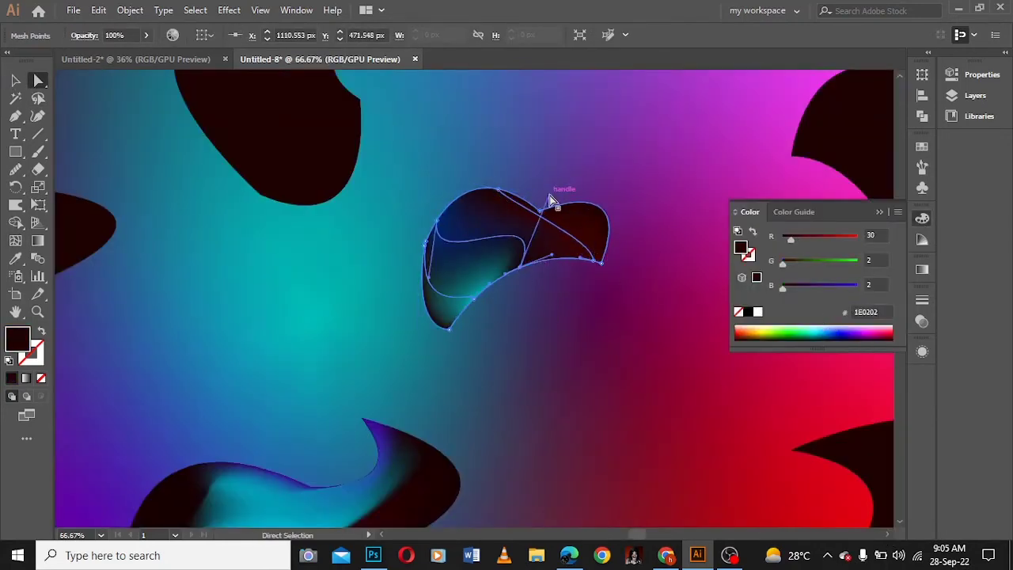
click(799, 331)
key(ctrl+shift+a)
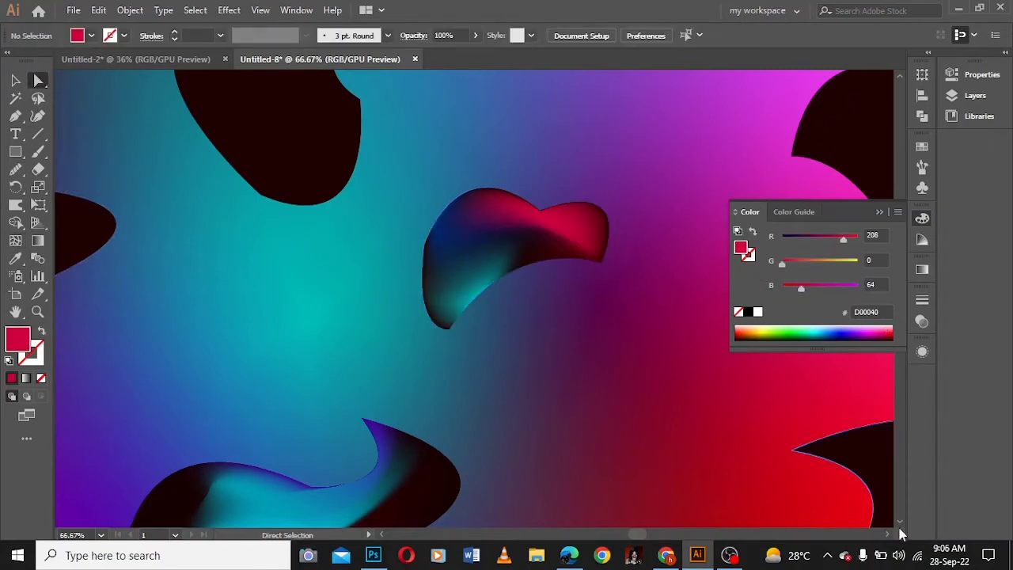
Reshape the next dark shape, add a mesh line at its top and shift its right-edge points
key(a)
drag(467, 313, 491, 328)
key(u)
click(465, 251)
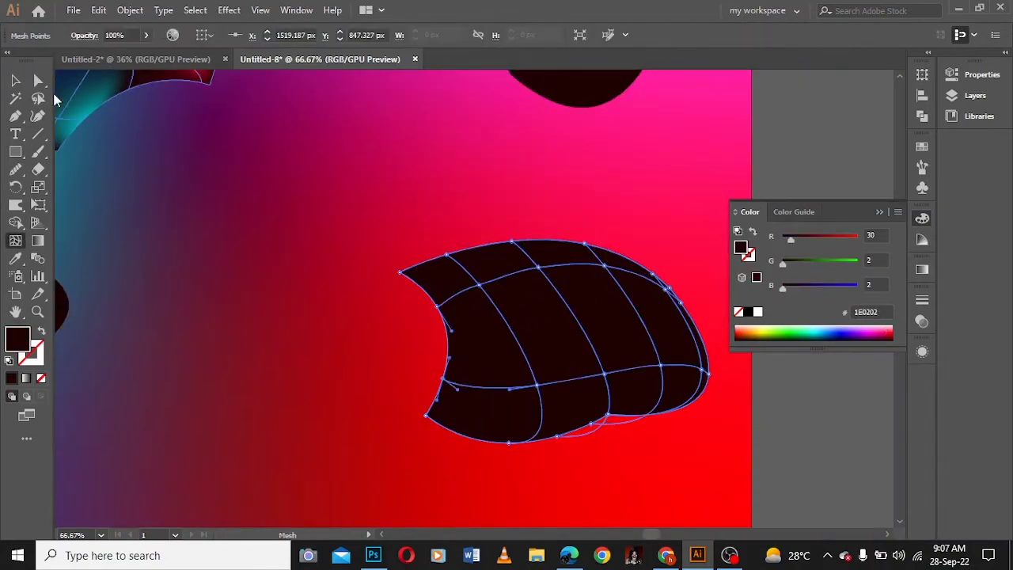
key(q)
mouse_move(642, 263)
mouse_down()
mouse_move(695, 406)
mouse_move(664, 412)
mouse_up()
drag(605, 282, 478, 294)
key(ctrl+shift+a)
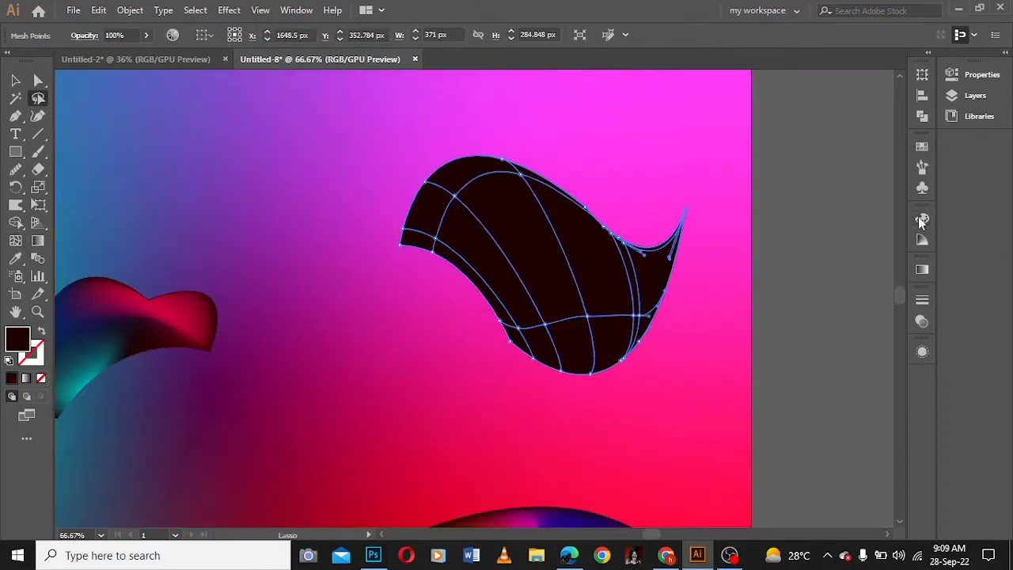
Colour the shape's mesh points cyan, green, red and blue, with cyan at lower right
click(922, 219)
click(799, 331)
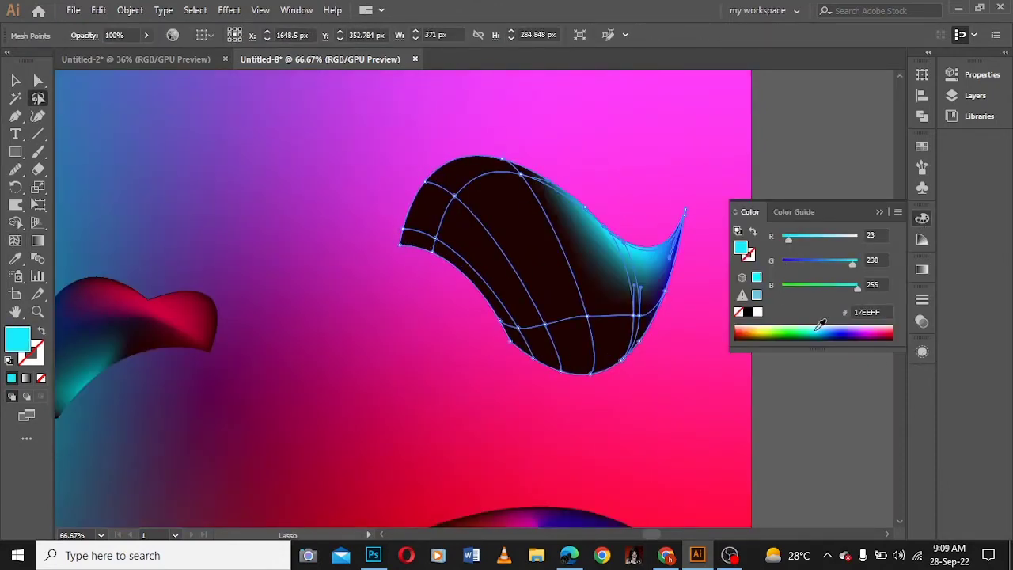
click(485, 267)
click(791, 294)
click(847, 328)
click(621, 360)
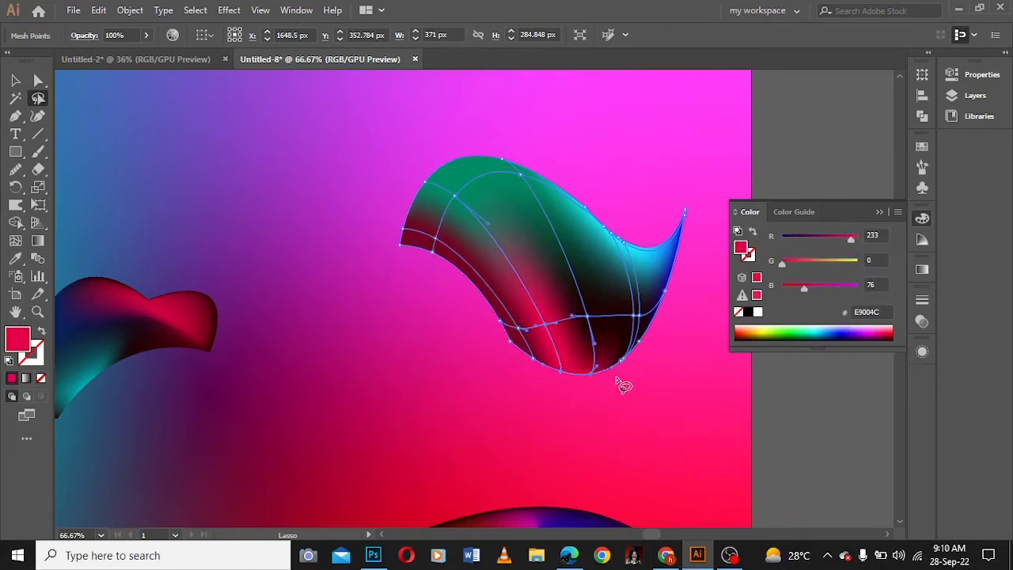
click(822, 326)
Undo the last colour change and colour the top mesh point green
key(ctrl+z)
key(a)
click(486, 192)
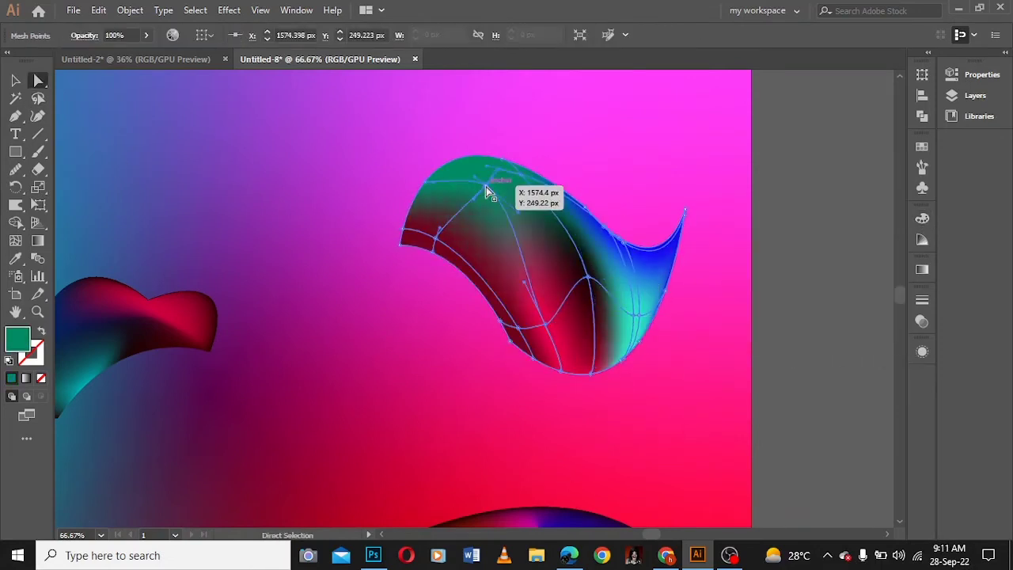
click(552, 272)
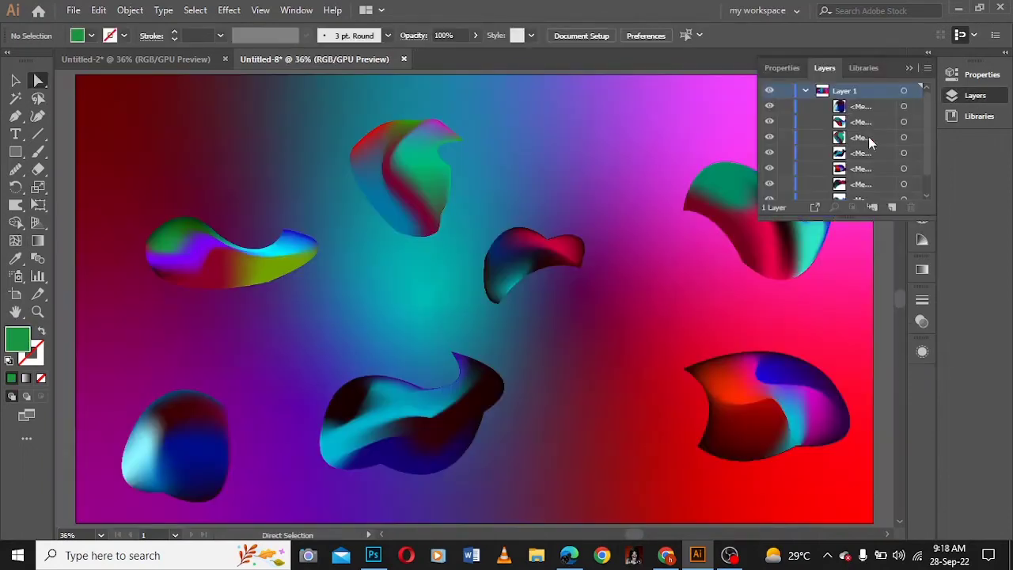
Hide the blob layers and add a background mesh grid with three horizontal and four vertical lines
drag(770, 119, 769, 194)
click(768, 187)
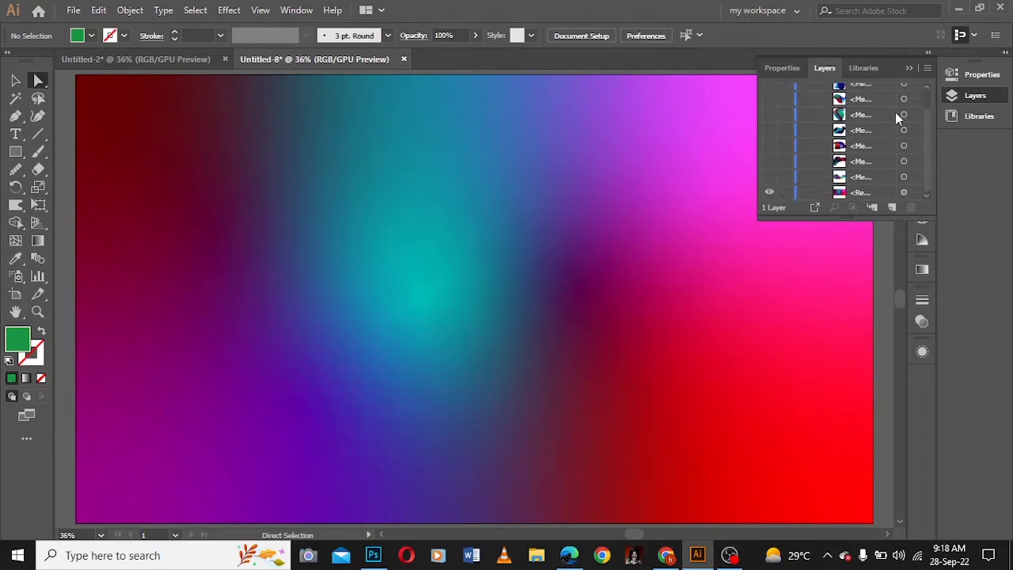
click(15, 241)
click(79, 140)
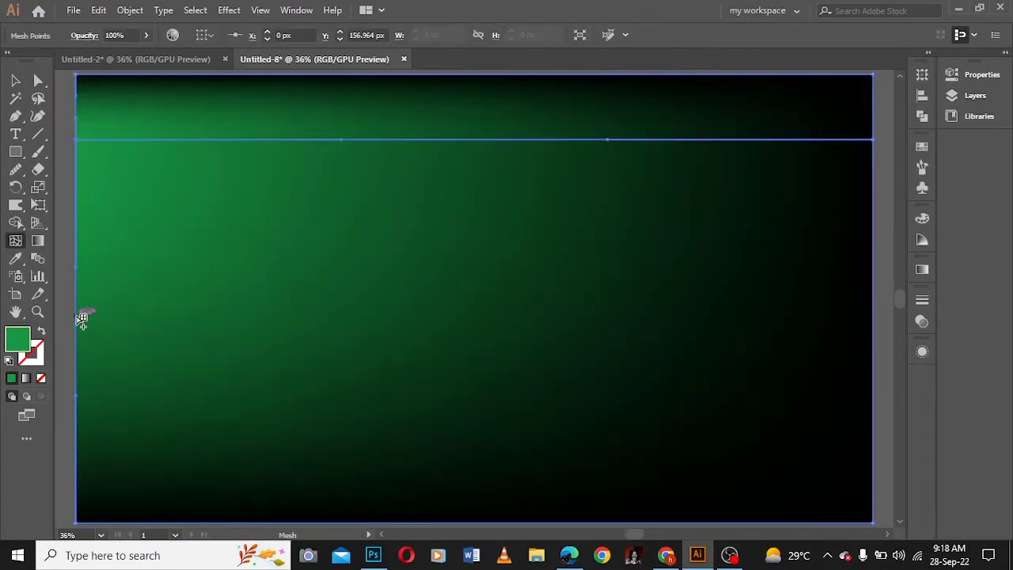
click(80, 315)
click(79, 439)
click(776, 77)
click(557, 77)
click(407, 76)
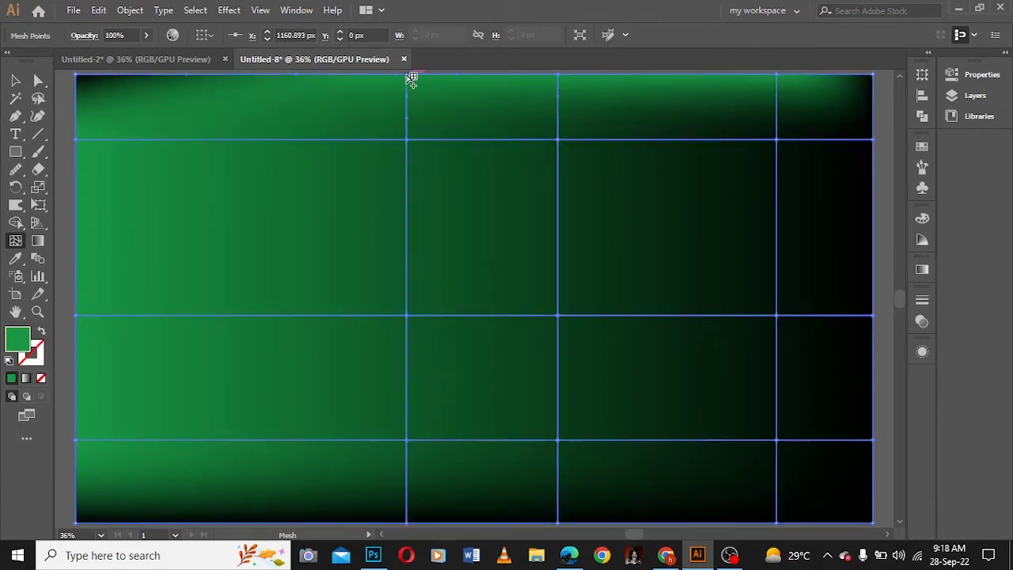
click(218, 77)
Colour the left mesh points cyan and darker, and the middle column orange and red
key(a)
click(921, 220)
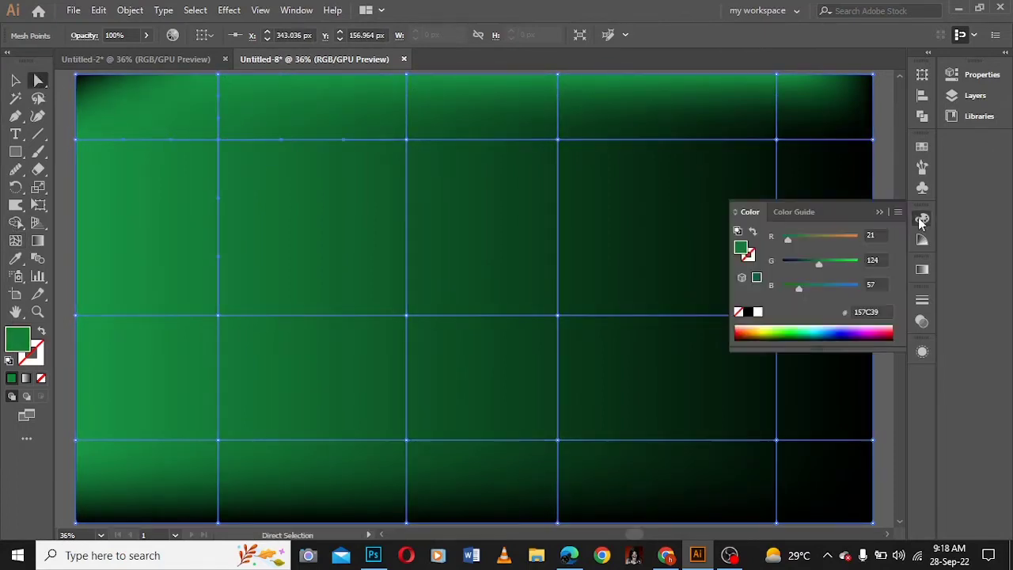
click(218, 315)
click(819, 330)
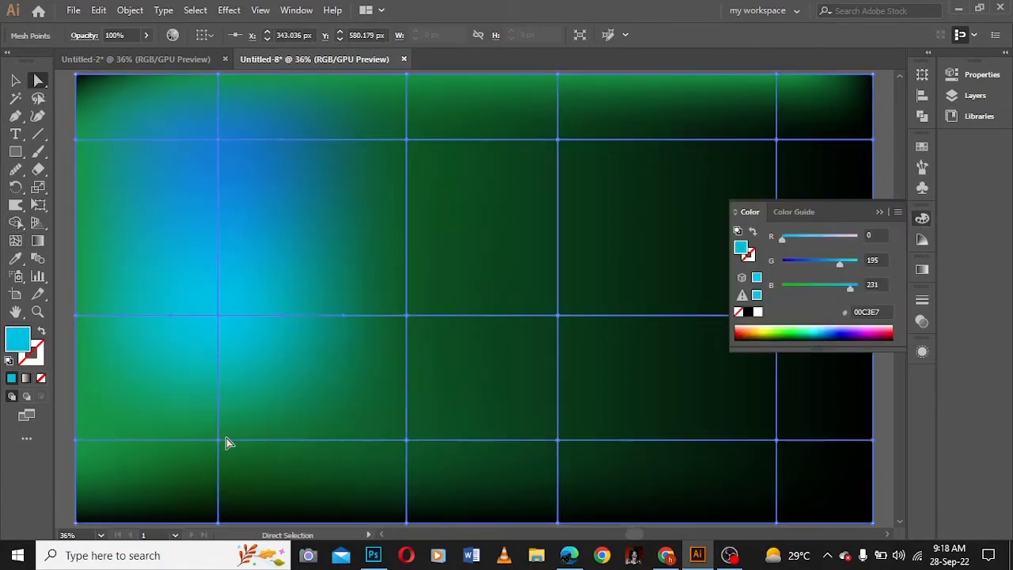
click(217, 439)
mouse_move(818, 263)
mouse_down()
mouse_move(791, 263)
mouse_move(829, 237)
mouse_up()
click(406, 139)
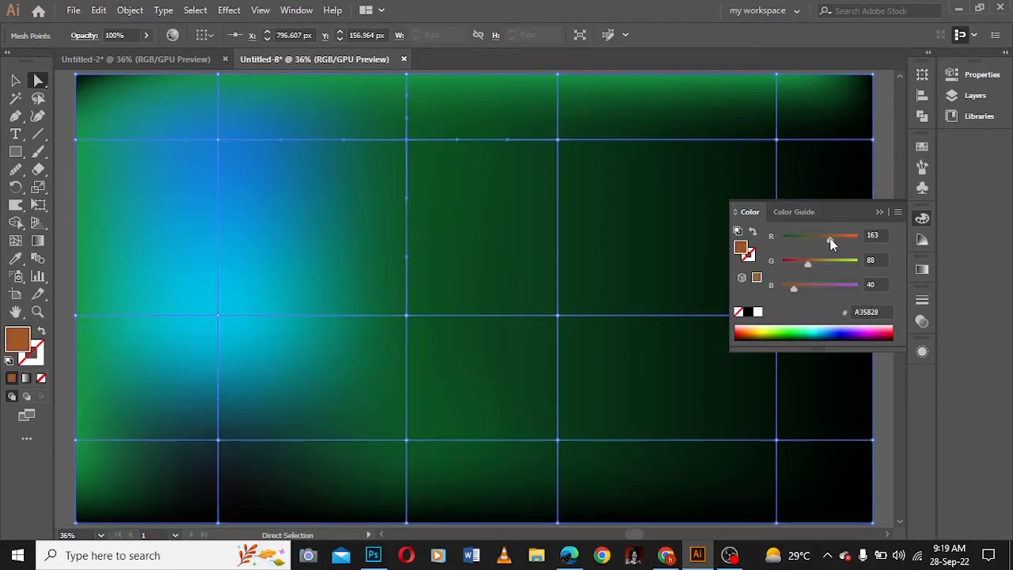
click(407, 315)
click(743, 332)
click(407, 439)
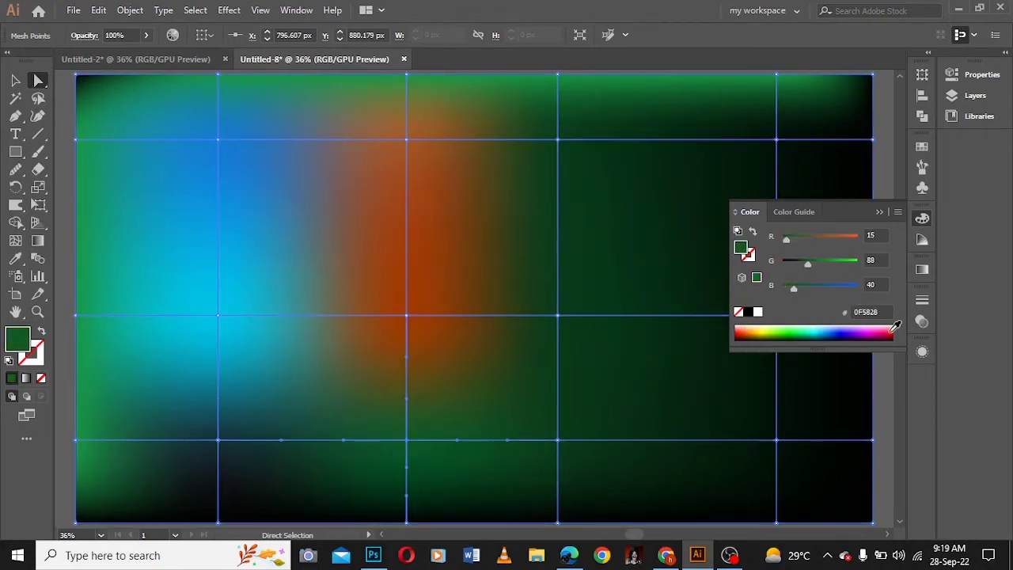
click(890, 334)
Colour the right column magenta, dark purple and near-black, and make the top-right area blue
click(557, 139)
click(870, 327)
click(558, 315)
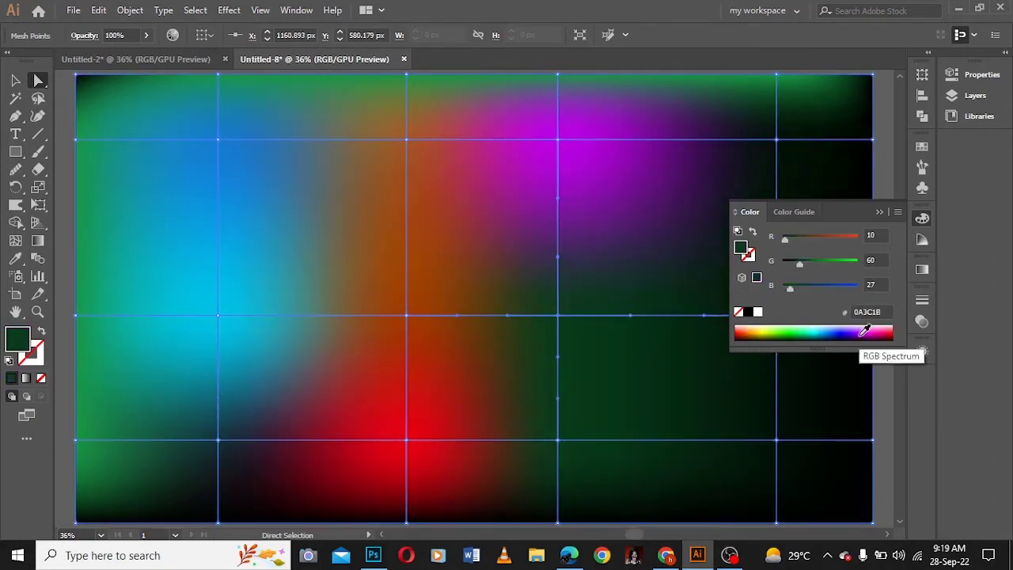
click(871, 336)
click(558, 439)
click(859, 332)
click(776, 139)
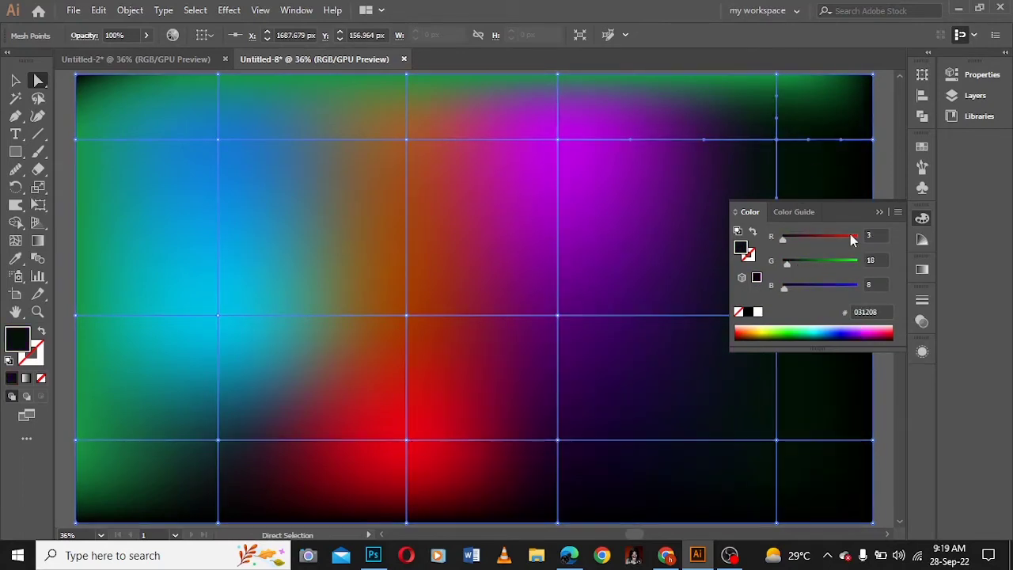
click(819, 238)
click(778, 333)
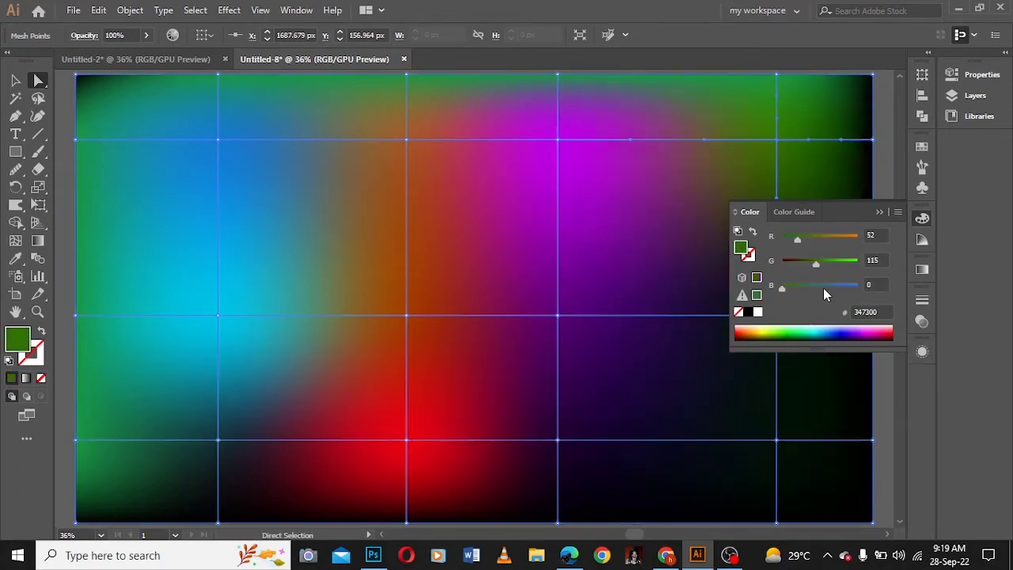
key(ctrl+z)
key(ctrl+z)
key(ctrl+z)
key(ctrl+z)
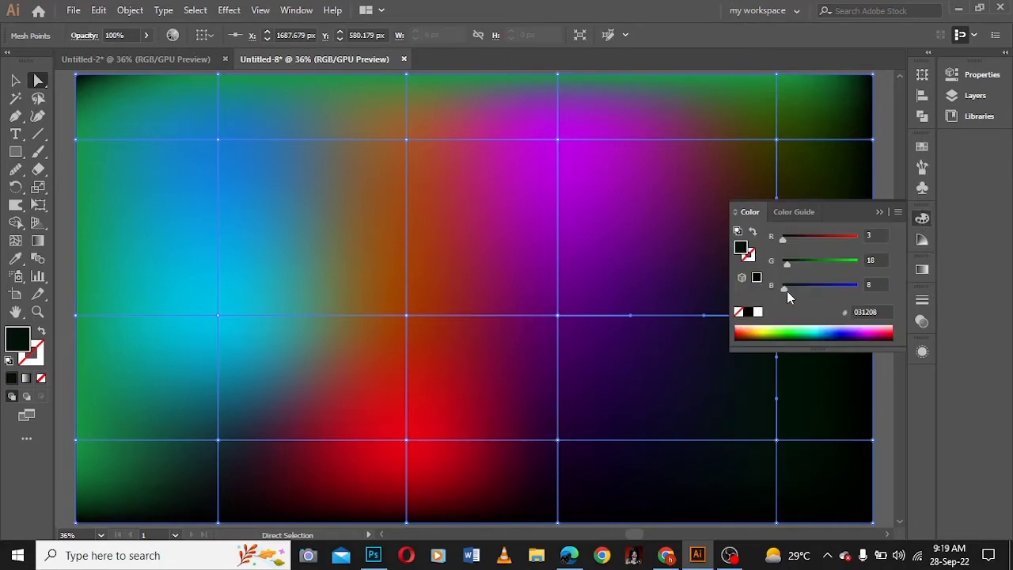
click(843, 331)
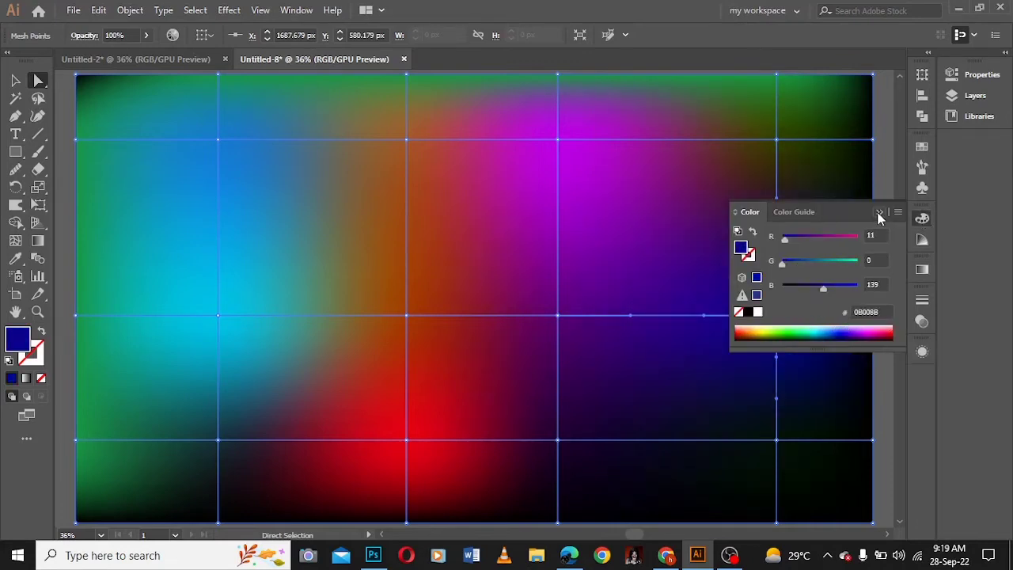
click(776, 439)
click(922, 218)
Make the bottom-right point magenta and drag the top and centre mesh points to curve the grid
click(870, 327)
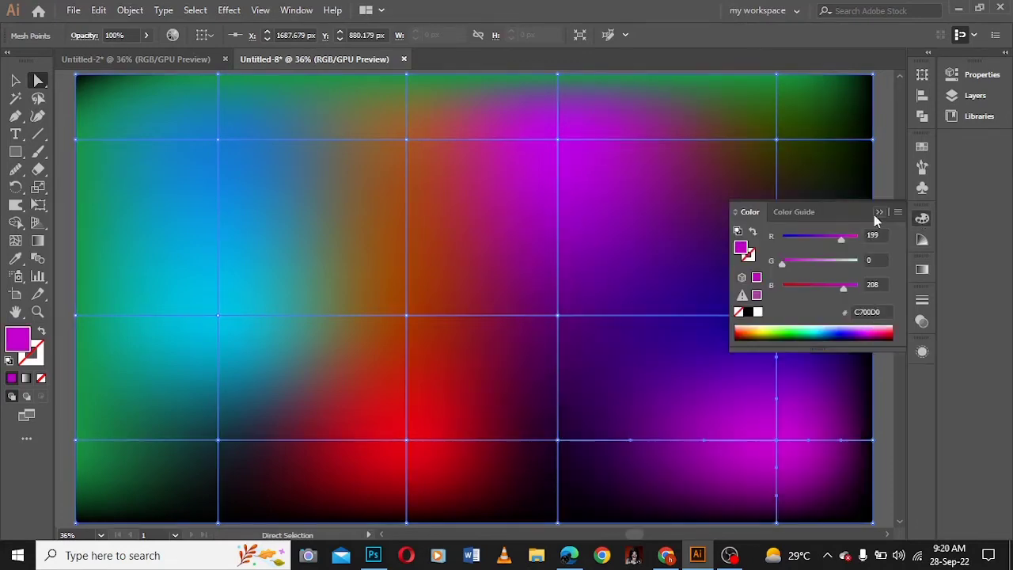
drag(776, 139, 691, 204)
drag(556, 314, 647, 275)
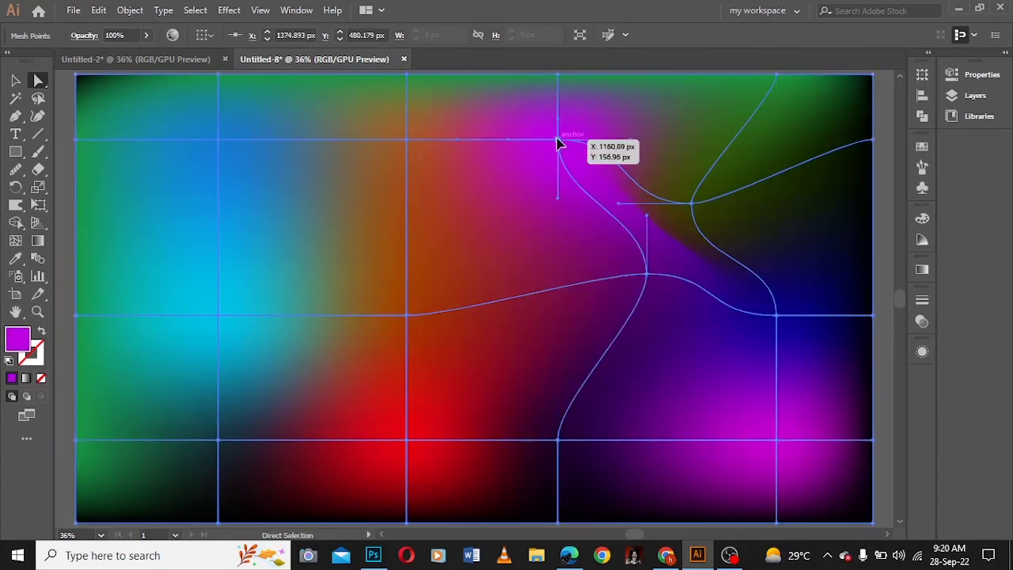
drag(556, 139, 479, 204)
mouse_move(406, 315)
mouse_down()
mouse_move(339, 345)
mouse_move(398, 306)
mouse_up()
drag(218, 315, 298, 247)
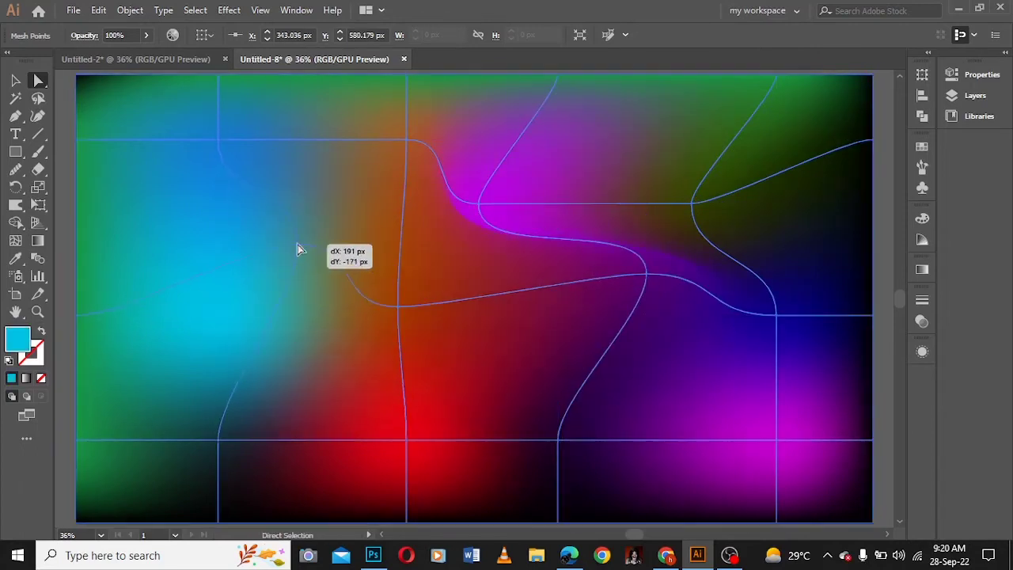
Drag the lower, right and upper-left mesh points to warp the grid into flowing curves
drag(218, 439, 343, 421)
drag(405, 439, 488, 369)
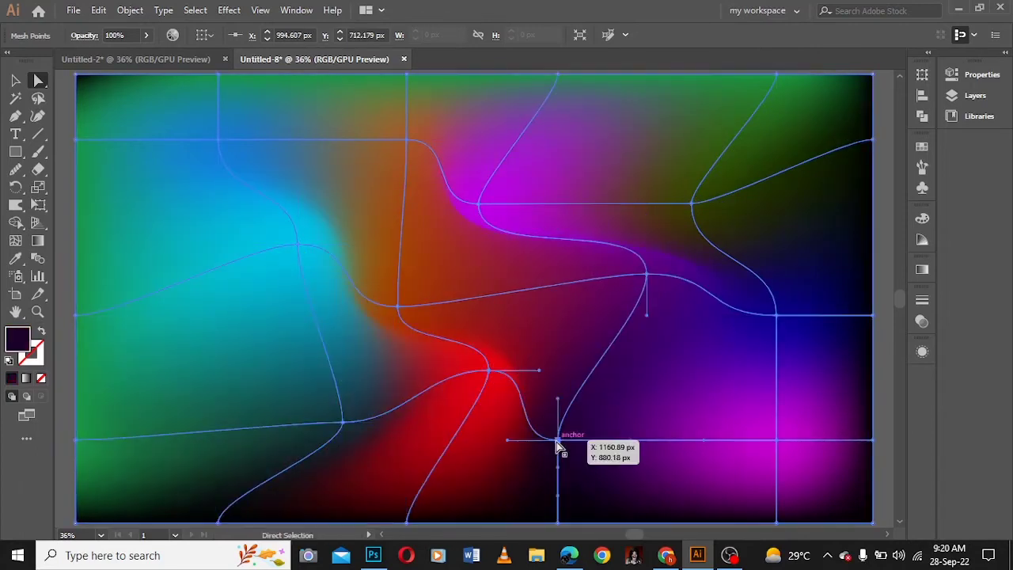
drag(558, 442, 654, 404)
drag(777, 441, 742, 386)
drag(778, 316, 764, 301)
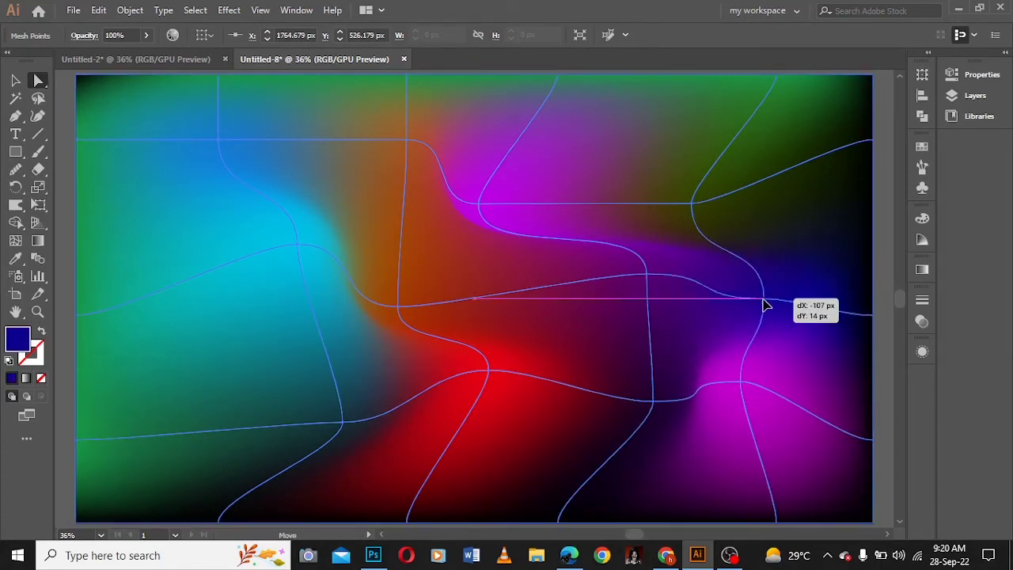
drag(219, 141, 133, 221)
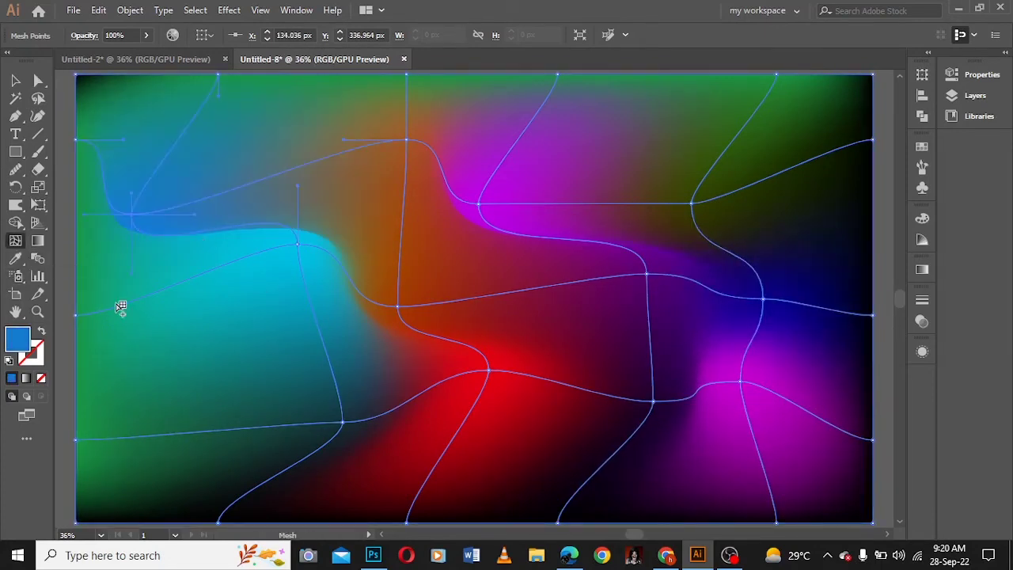
Add a vertical mesh line on the left, pull its points upward, and deselect
click(126, 522)
click(40, 82)
drag(159, 434, 213, 334)
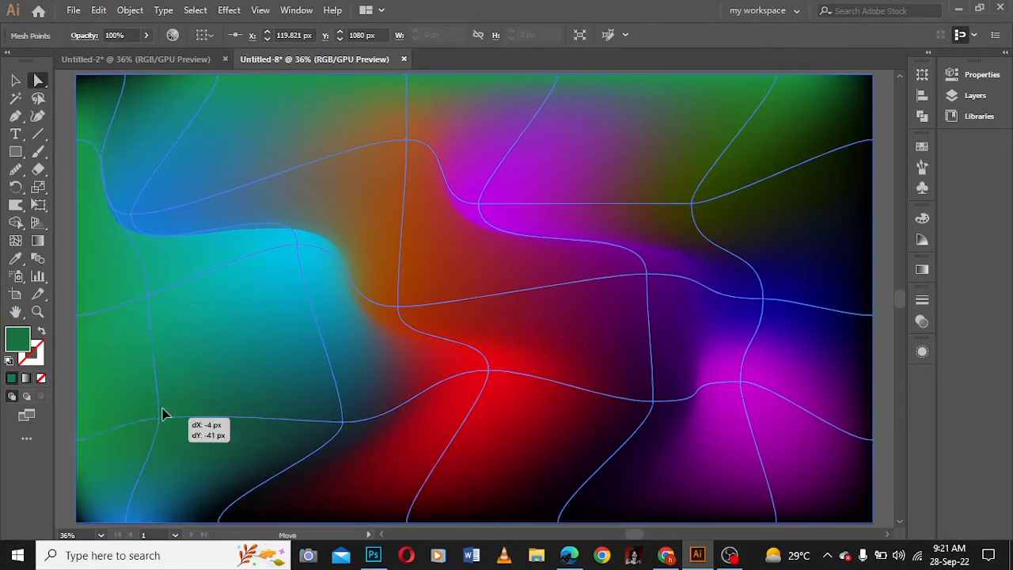
drag(151, 299, 114, 269)
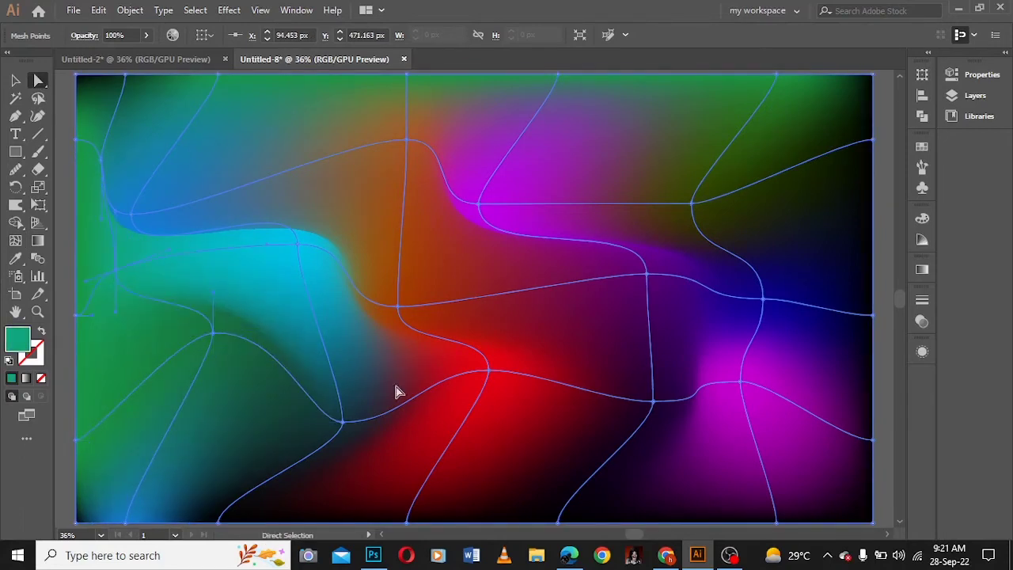
click(892, 412)
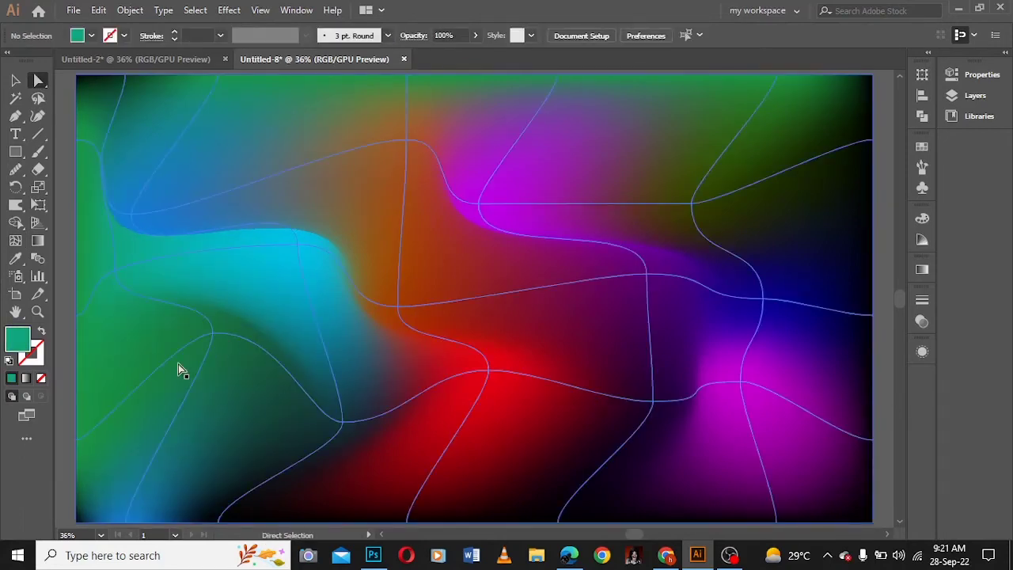
Recolour a lower-left mesh point navy and the top point red, nudging both into place
click(213, 334)
click(923, 220)
drag(799, 269, 784, 263)
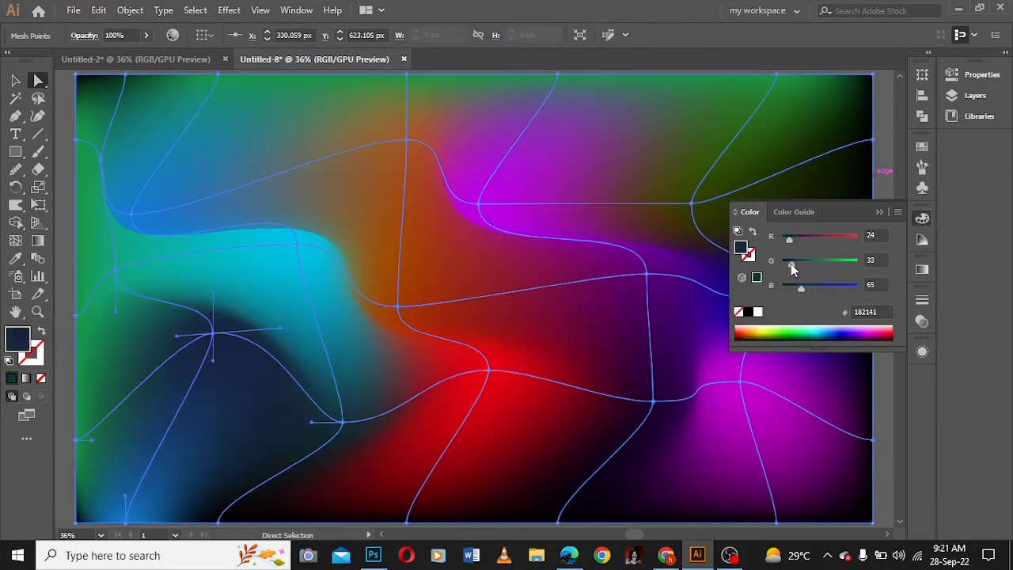
drag(213, 336, 229, 310)
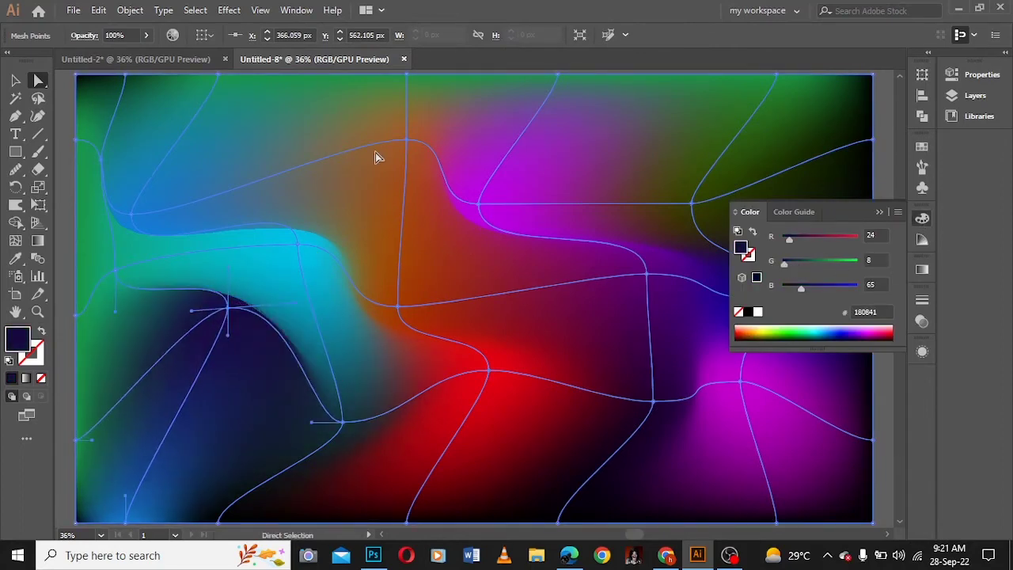
click(406, 140)
drag(809, 264, 784, 263)
drag(406, 140, 409, 117)
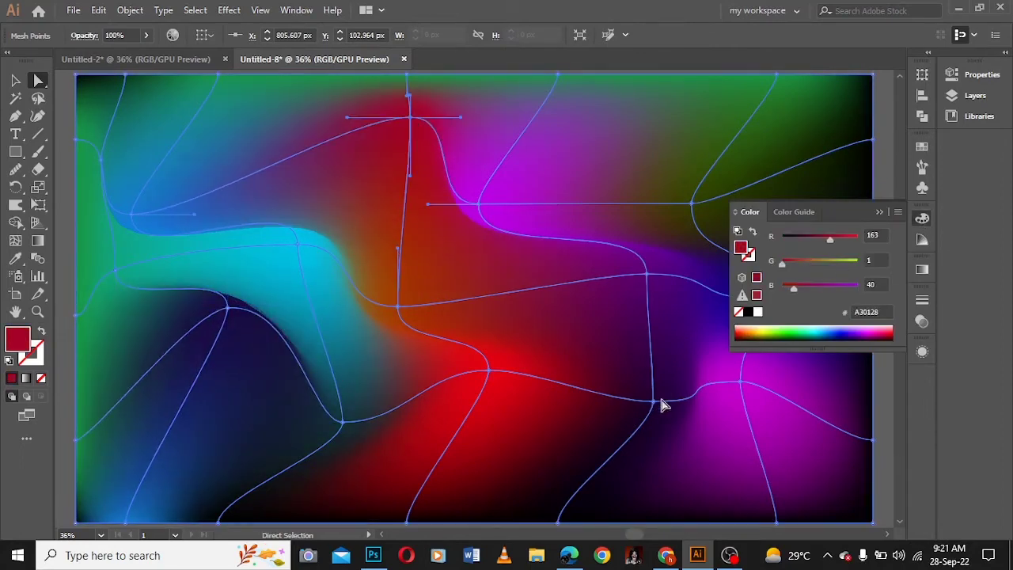
Recolour the upper-right point dark olive, reshape nearby points, and show the blob layers again
click(655, 401)
mouse_move(649, 411)
mouse_down()
mouse_move(701, 403)
mouse_move(703, 418)
mouse_move(673, 430)
mouse_up()
click(691, 203)
drag(791, 239, 796, 264)
drag(691, 203, 678, 146)
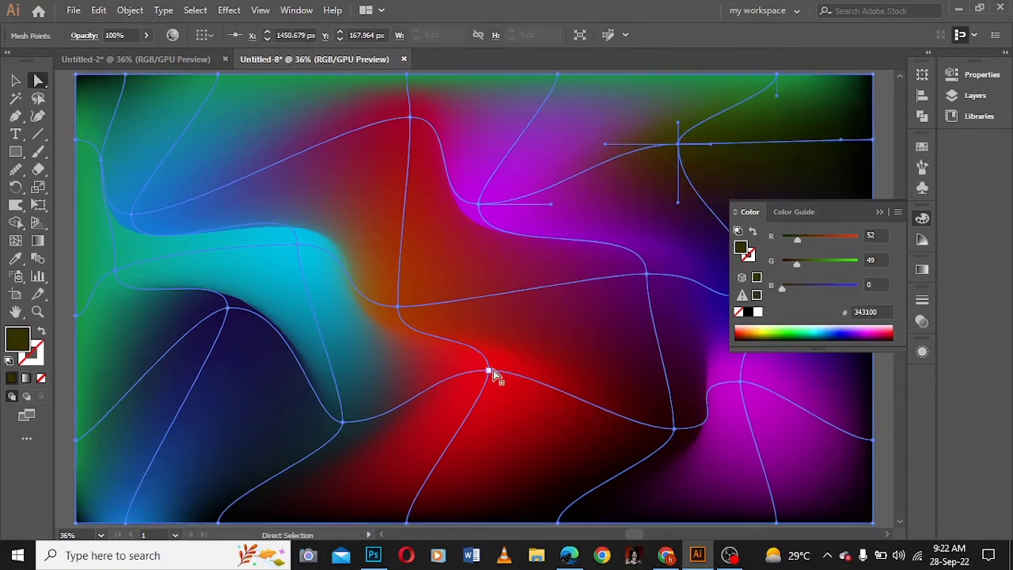
drag(766, 304, 789, 258)
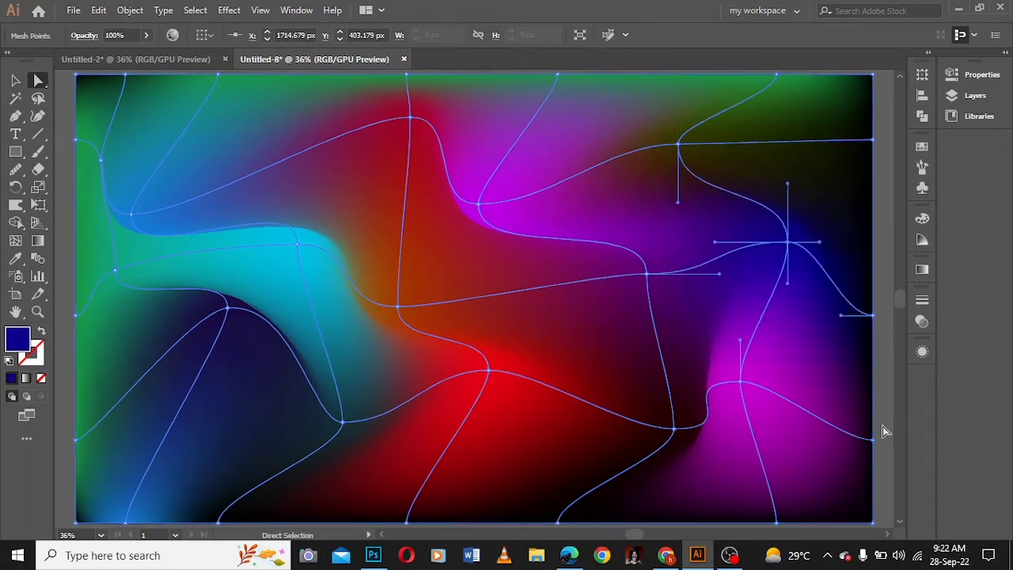
click(884, 430)
click(951, 96)
click(771, 133)
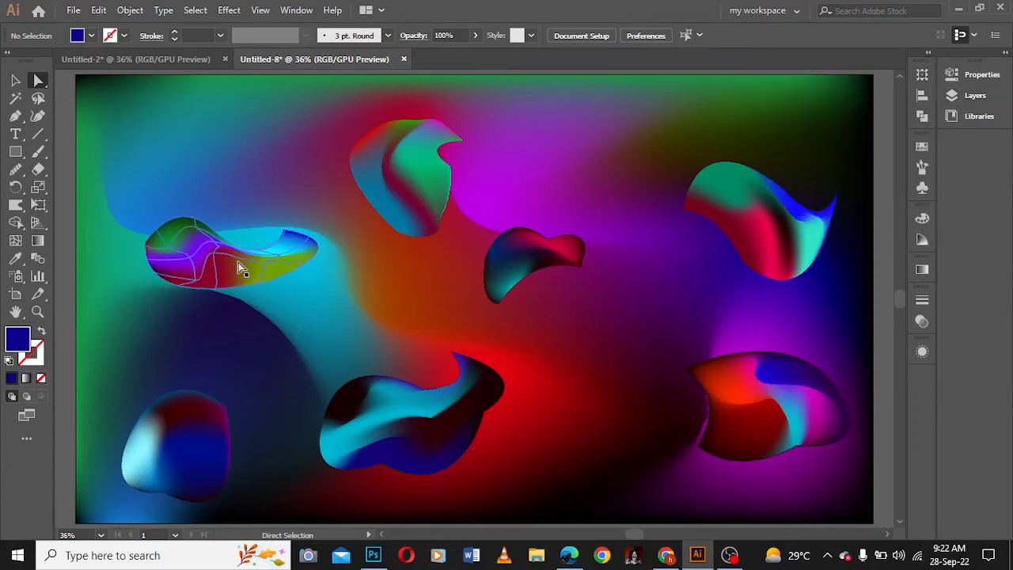
Enlarge the top-left blob with the Selection tool
key(v)
click(192, 248)
drag(145, 215, 112, 202)
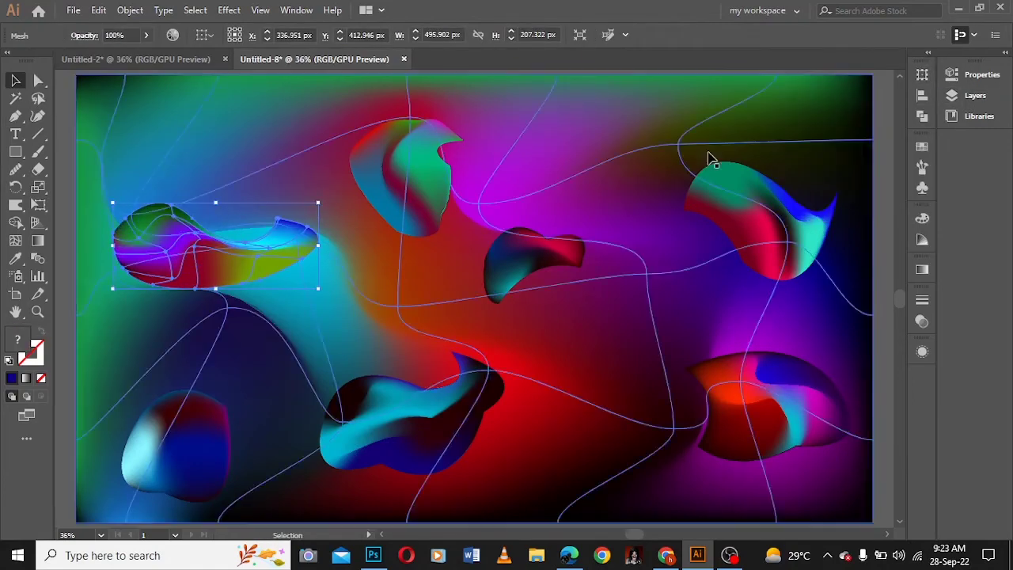
click(951, 95)
scroll(833, 198, down, 1)
click(908, 71)
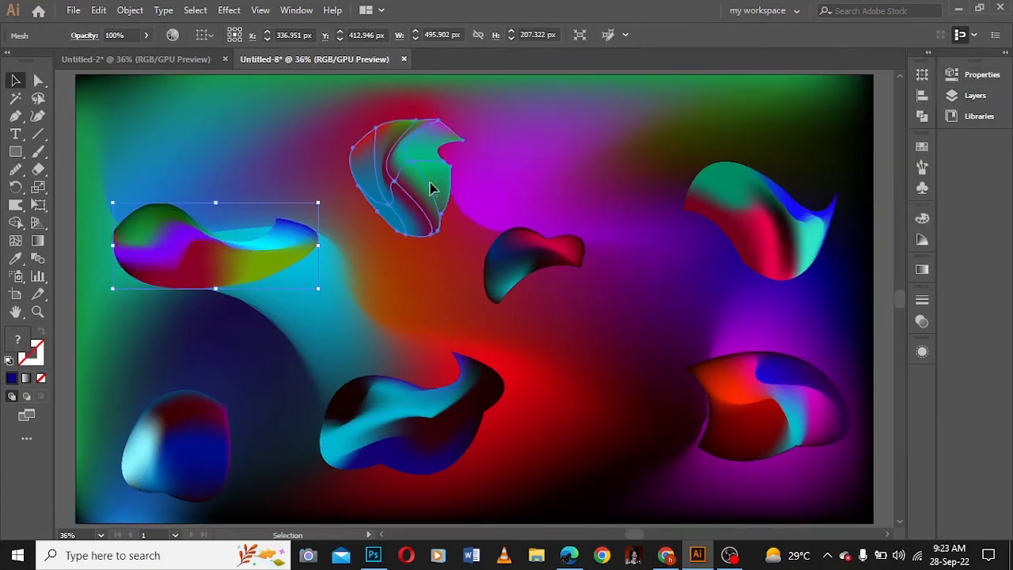
drag(461, 239, 498, 275)
Move the middle blob up-right, enlarge it and rotate it about 30°
click(549, 255)
drag(549, 255, 595, 216)
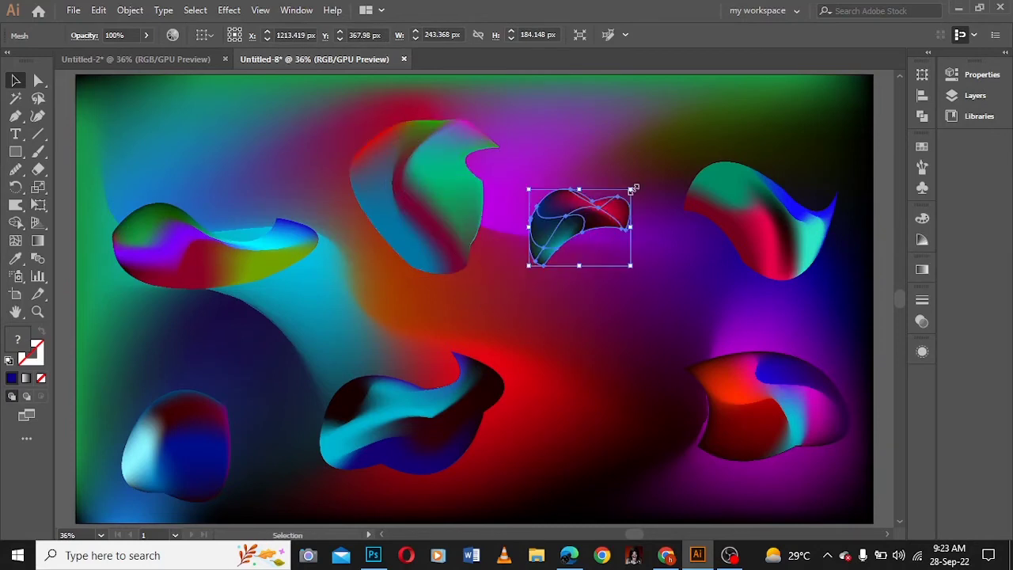
drag(633, 188, 683, 148)
drag(586, 184, 561, 215)
mouse_move(659, 172)
mouse_down()
mouse_move(620, 153)
mouse_move(610, 135)
mouse_up()
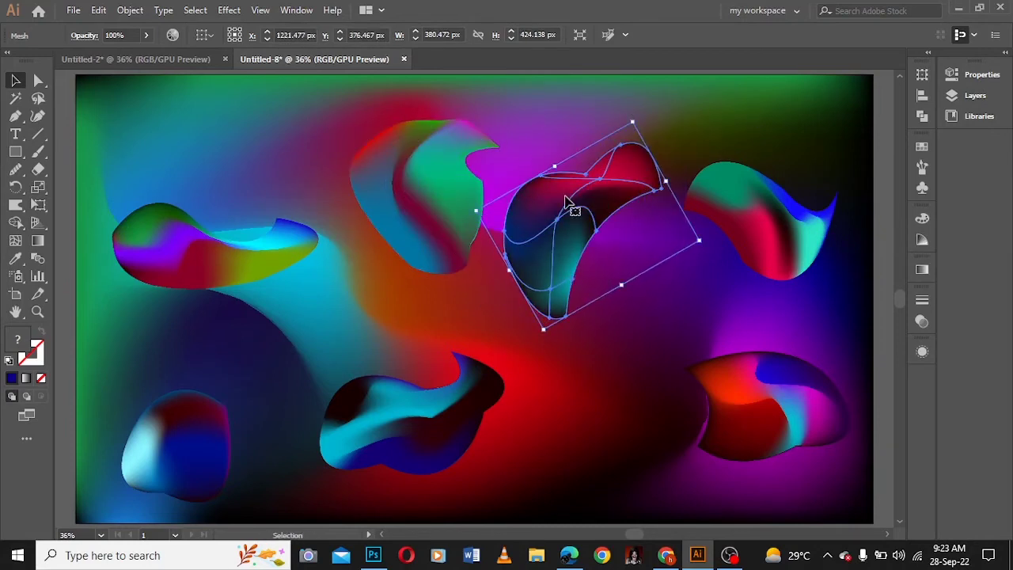
drag(572, 203, 572, 223)
Rotate and enlarge the top-right blob, then enlarge the lower-right and lower-middle blobs
drag(845, 288, 768, 226)
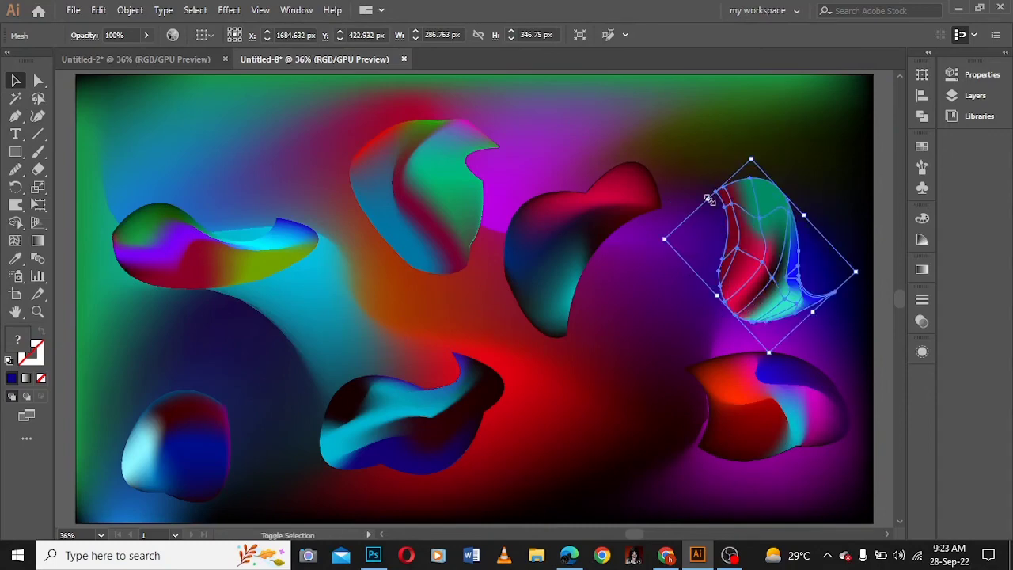
drag(735, 132, 746, 75)
click(574, 255)
click(775, 420)
drag(682, 406, 599, 415)
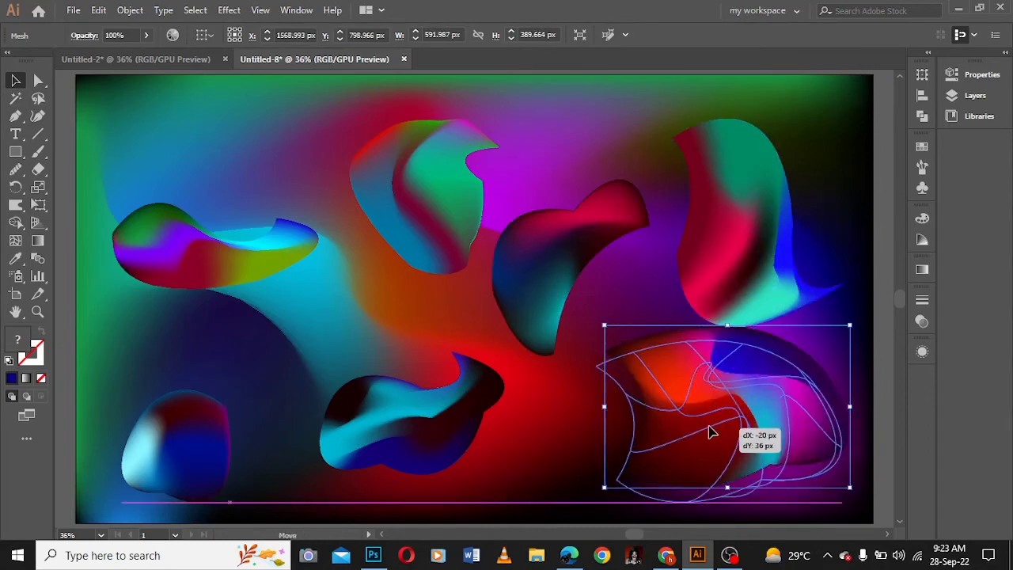
click(406, 445)
drag(407, 445, 530, 427)
Enlarge and move the lower-left blob up-left, and stretch the top-left blob wider
click(170, 464)
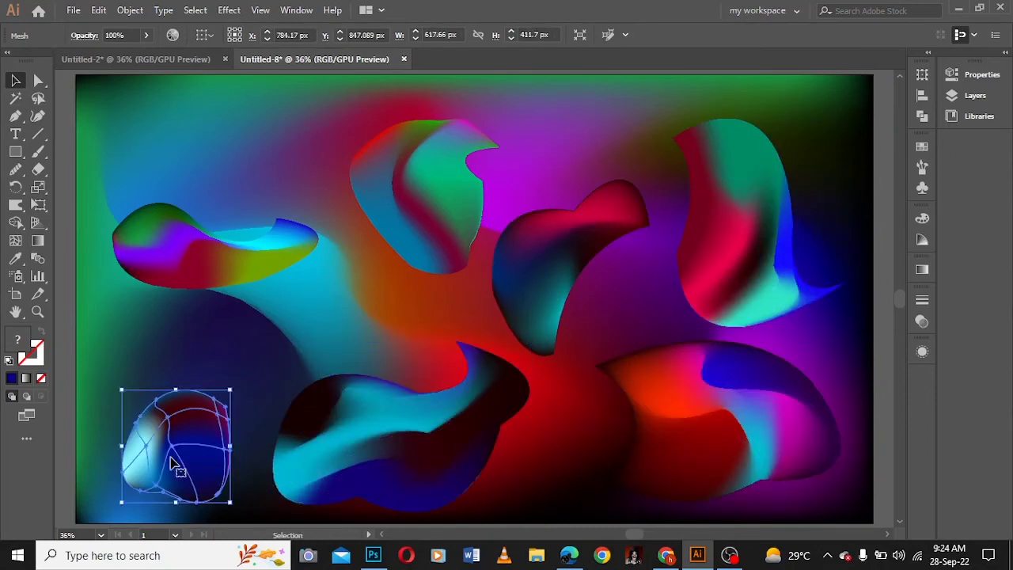
drag(226, 384, 272, 338)
drag(200, 425, 160, 368)
click(190, 237)
mouse_move(214, 203)
mouse_down()
mouse_move(204, 129)
mouse_move(242, 174)
mouse_up()
key(ctrl+z)
drag(318, 215, 333, 220)
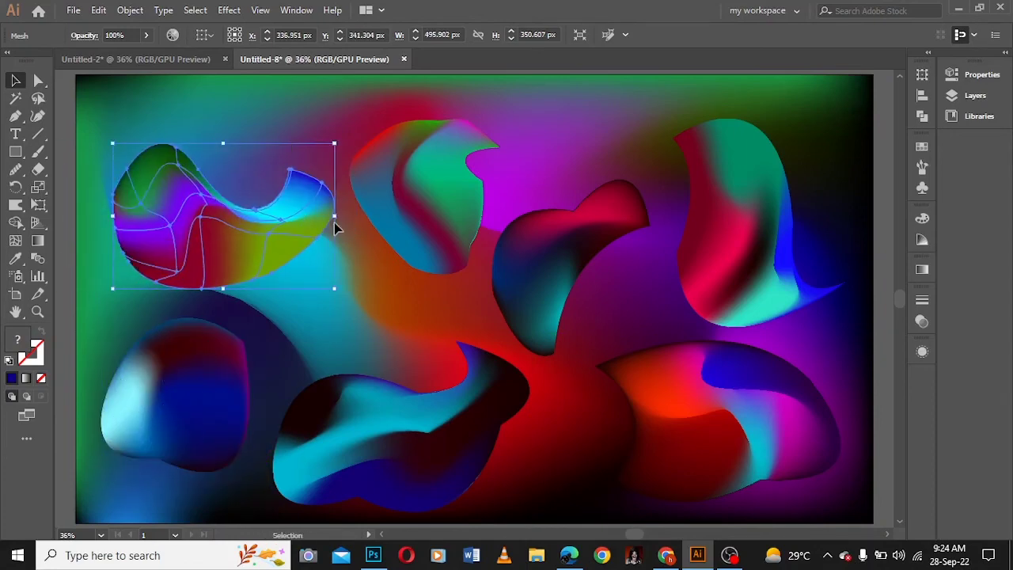
Rotate and move the middle blob, and stretch the bottom-middle blob upward and wider
click(551, 261)
drag(619, 157, 640, 103)
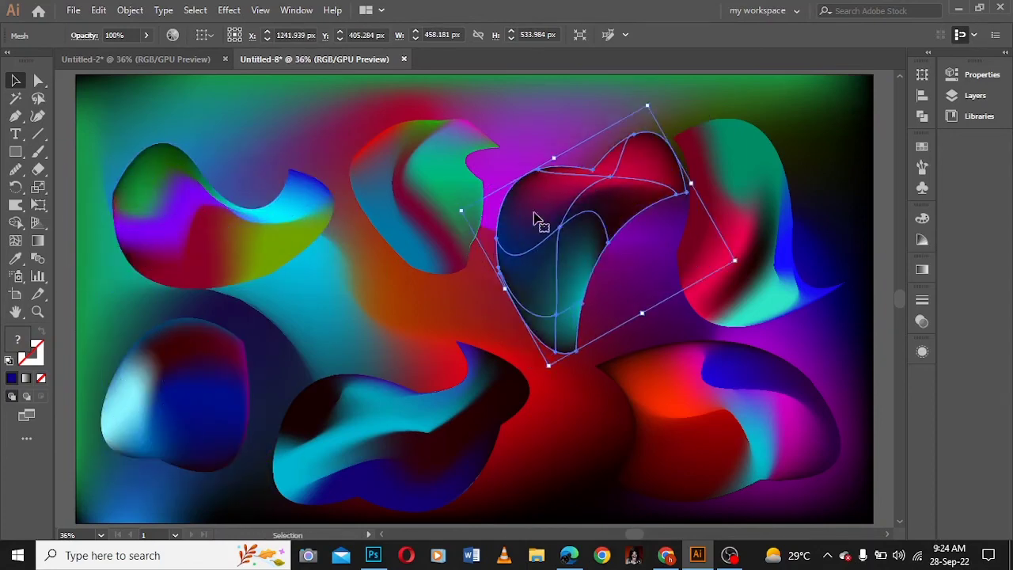
drag(608, 309, 581, 279)
click(701, 456)
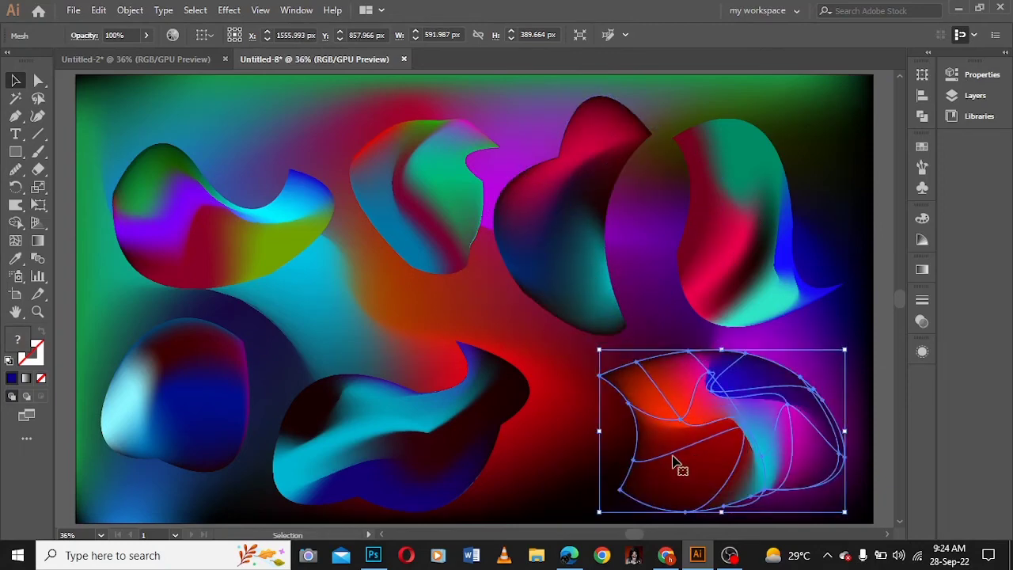
click(443, 380)
drag(401, 338, 401, 304)
drag(528, 407, 557, 408)
Stretch the top-middle, bottom-left and top-left blobs taller, and rotate the bottom-middle blob about 11°
click(420, 276)
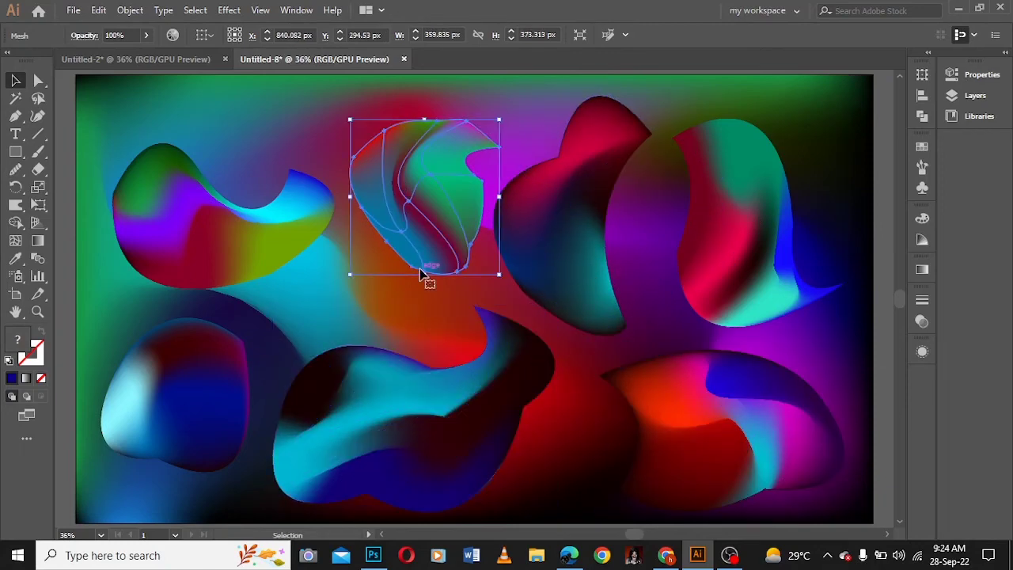
drag(424, 290, 424, 308)
drag(424, 119, 420, 109)
click(204, 372)
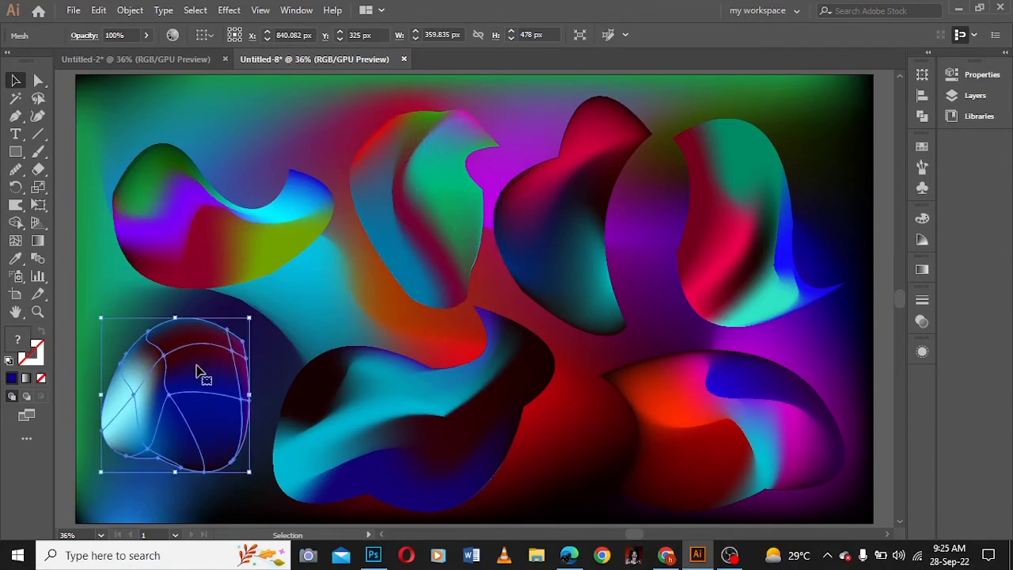
mouse_move(174, 475)
mouse_down()
mouse_move(166, 486)
mouse_move(175, 499)
mouse_up()
click(805, 134)
click(222, 206)
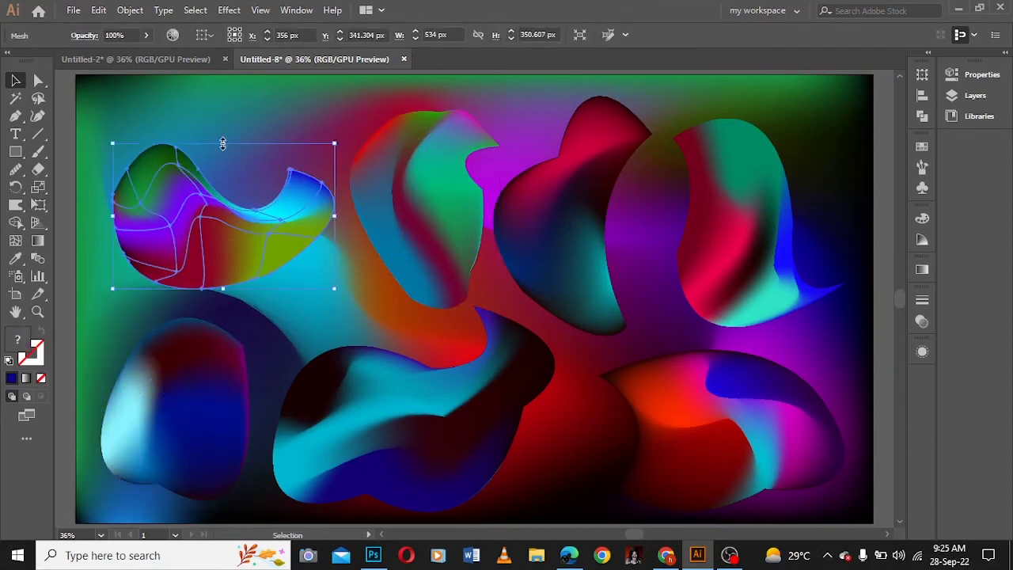
drag(223, 140, 223, 104)
click(462, 437)
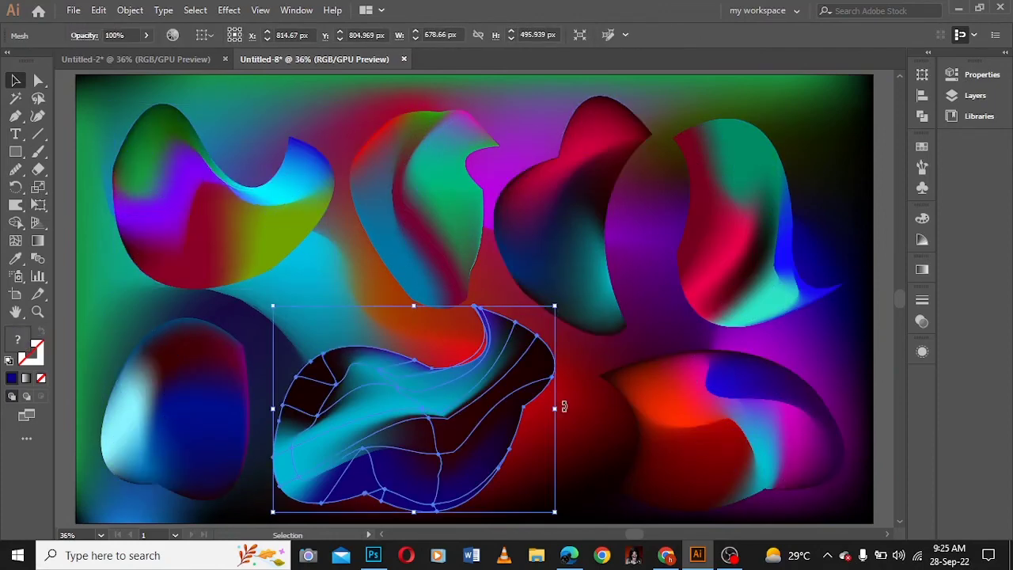
drag(559, 407, 577, 434)
Deselect all the blobs by clicking an empty area
click(884, 272)
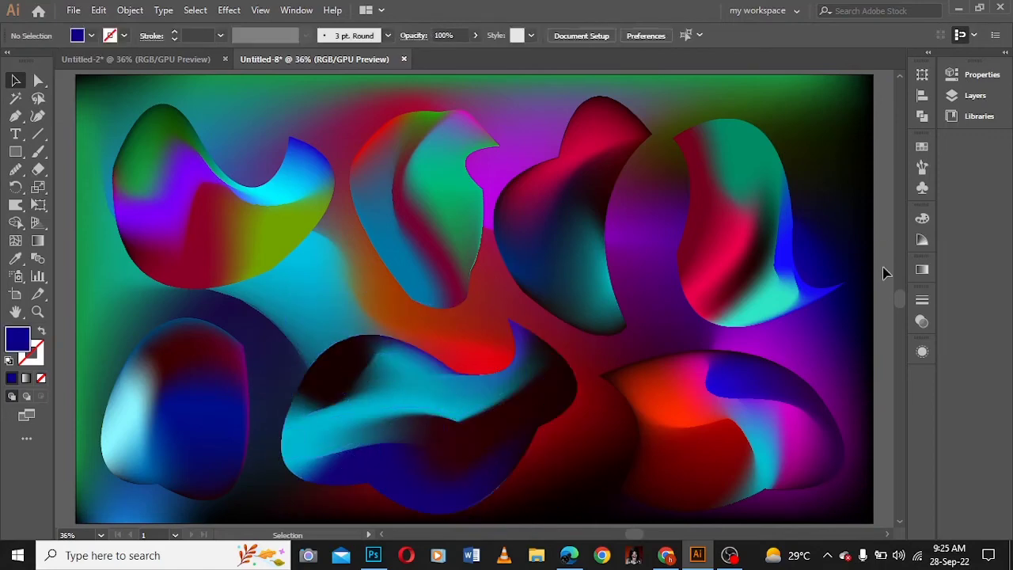